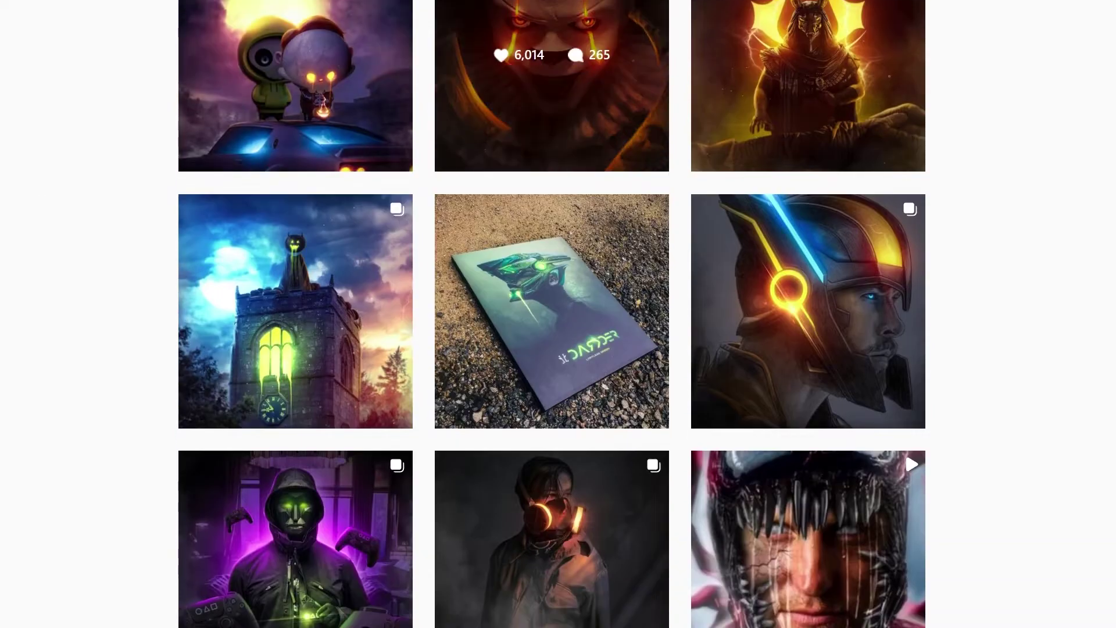
Step: Browse the glow-art posts on the Instagram profile, comparing the Pennywise and Thor edits with their original images
{"action": "left_click", "coordinate": [585, 160]}
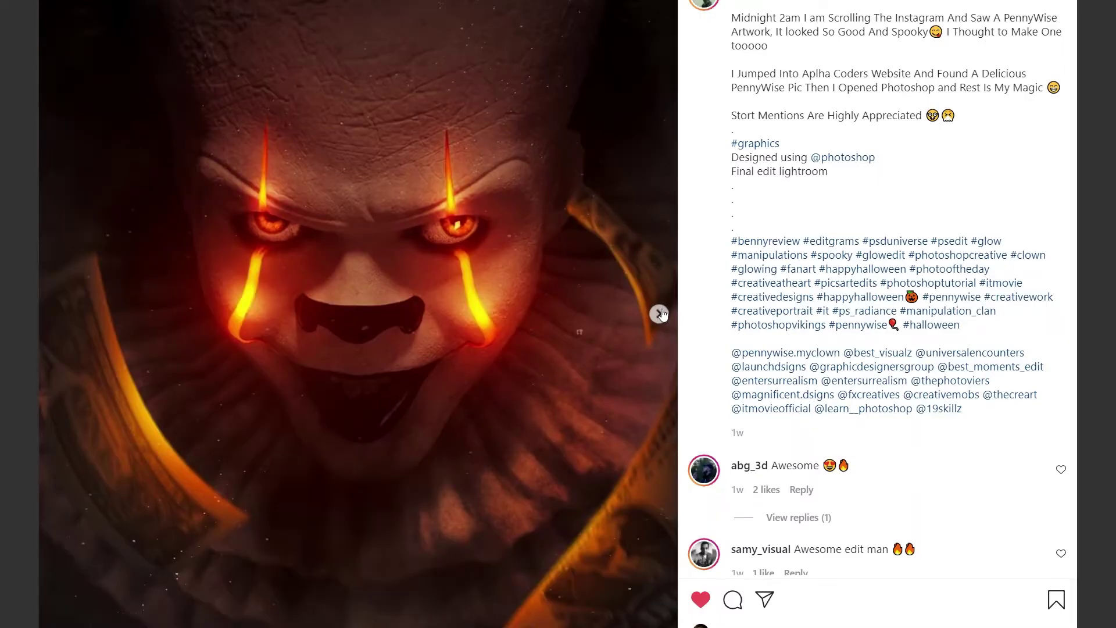
{"action": "left_click", "coordinate": [660, 314]}
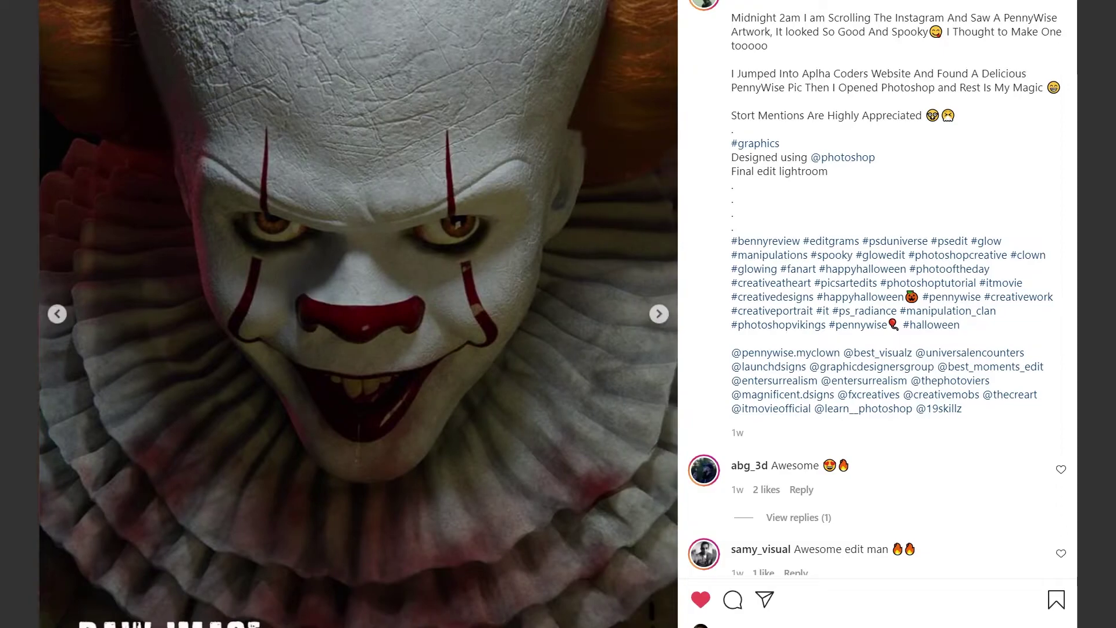
{"action": "key", "text": "Escape"}
{"action": "left_click", "coordinate": [861, 269]}
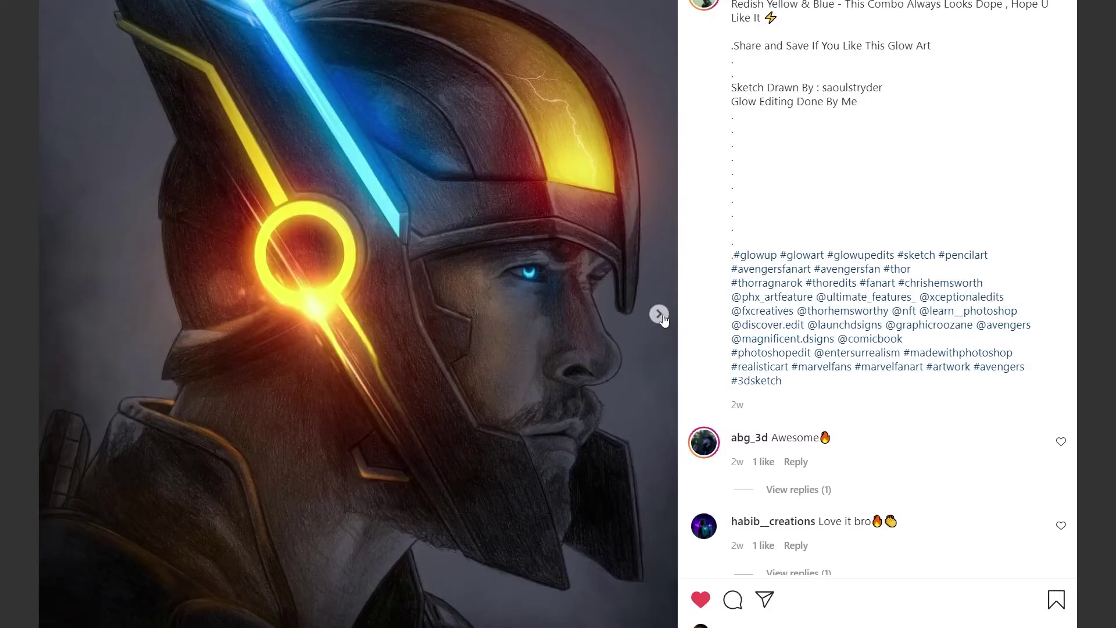
{"action": "left_click", "coordinate": [661, 315]}
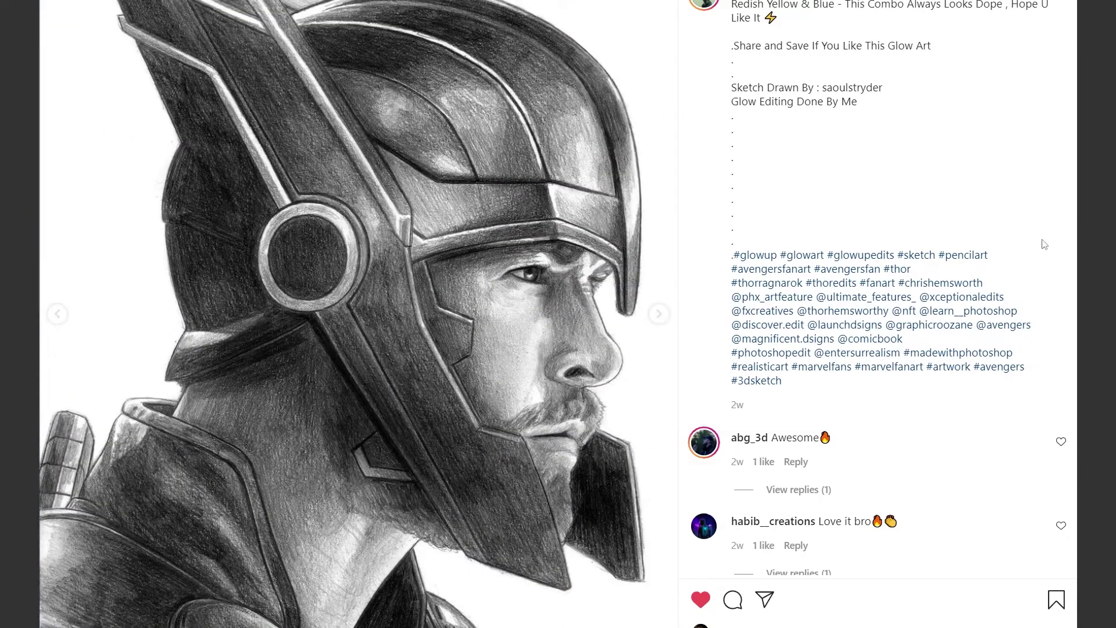
{"action": "key", "text": "Escape"}
{"action": "scroll", "coordinate": [1033, 217], "scroll_direction": "down", "scroll_amount": 4}
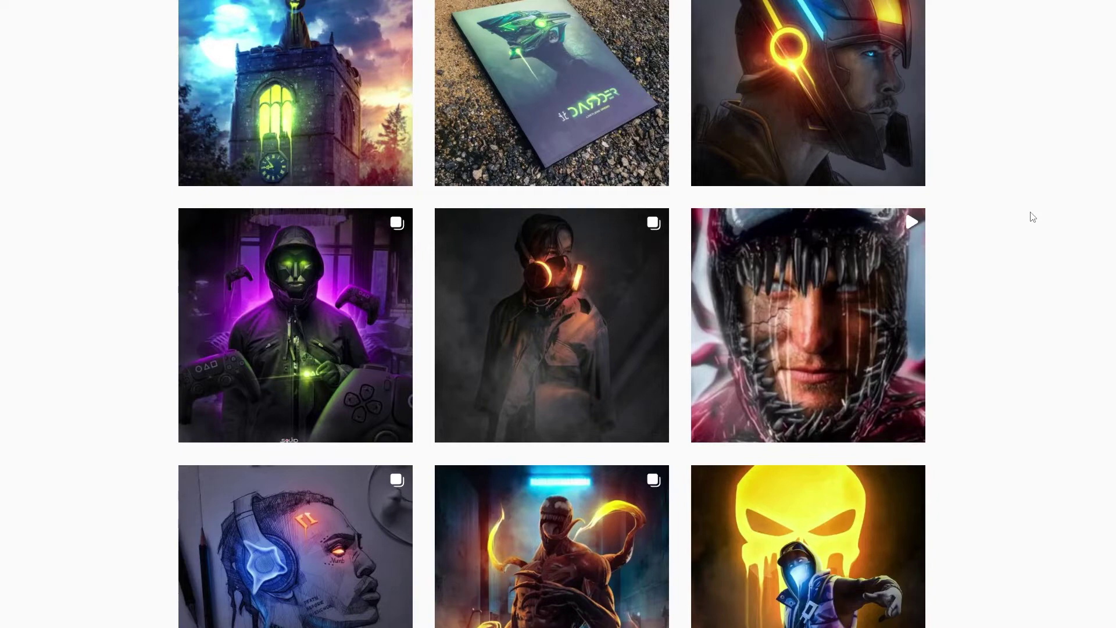
{"action": "scroll", "coordinate": [1033, 217], "scroll_direction": "down", "scroll_amount": 6}
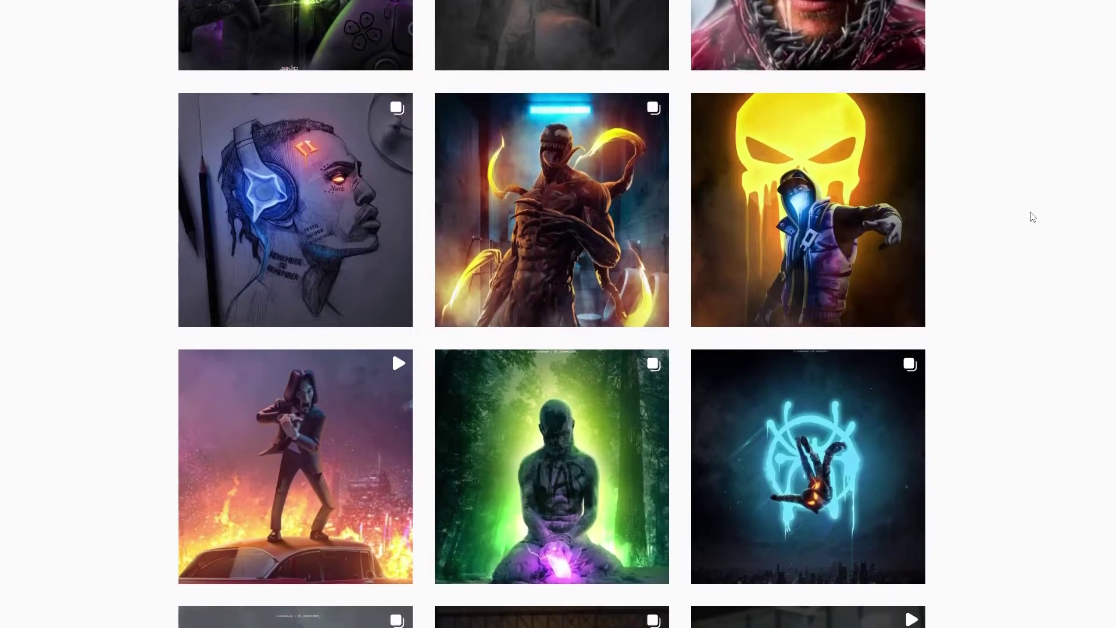
{"action": "scroll", "coordinate": [1033, 216], "scroll_direction": "down", "scroll_amount": 2}
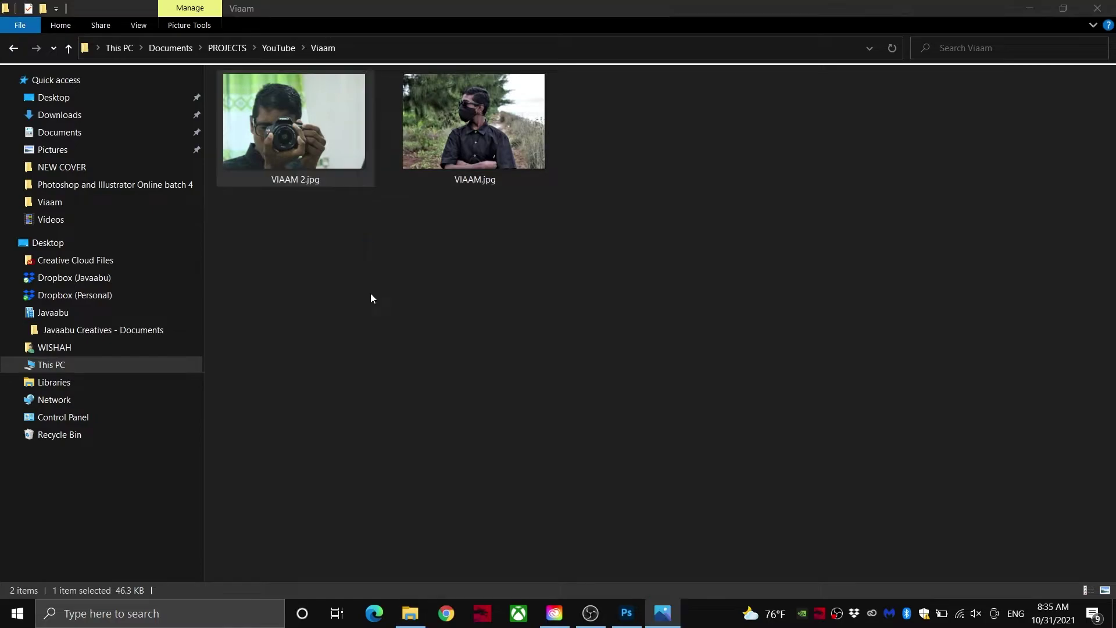
Step: Switch to Photoshop by placing VIAAM 2.jpg from the Viaam folder into the Untitled-1 document and positioning it over the canvas's lower part
{"action": "key", "text": "Return"}
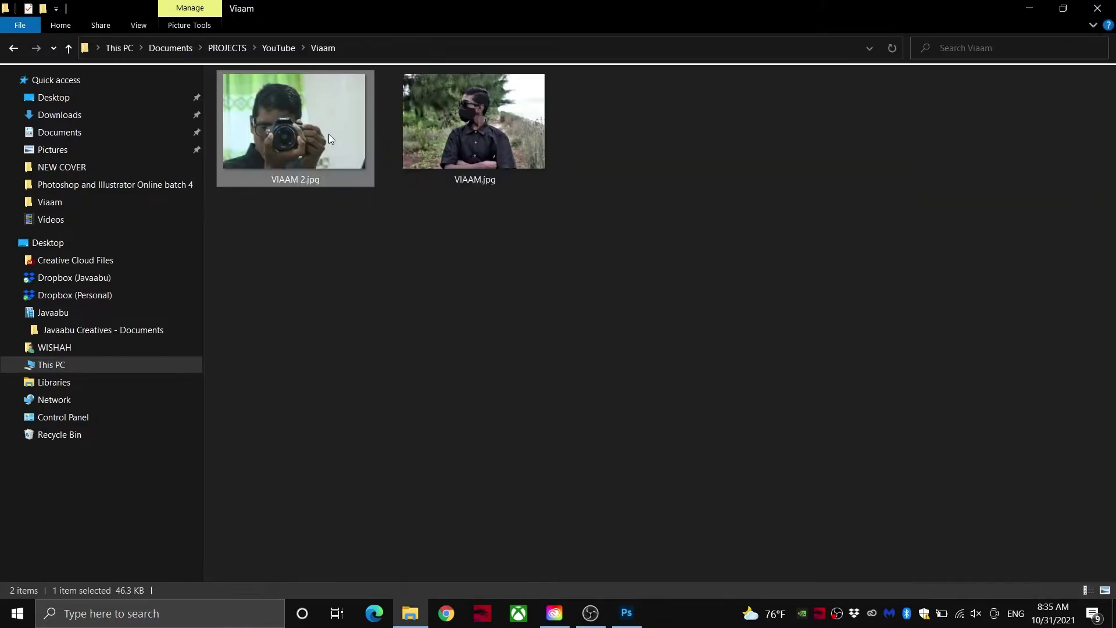
{"action": "left_click_drag", "start_coordinate": [329, 138], "coordinate": [448, 325]}
{"action": "left_click_drag", "start_coordinate": [594, 340], "coordinate": [676, 340]}
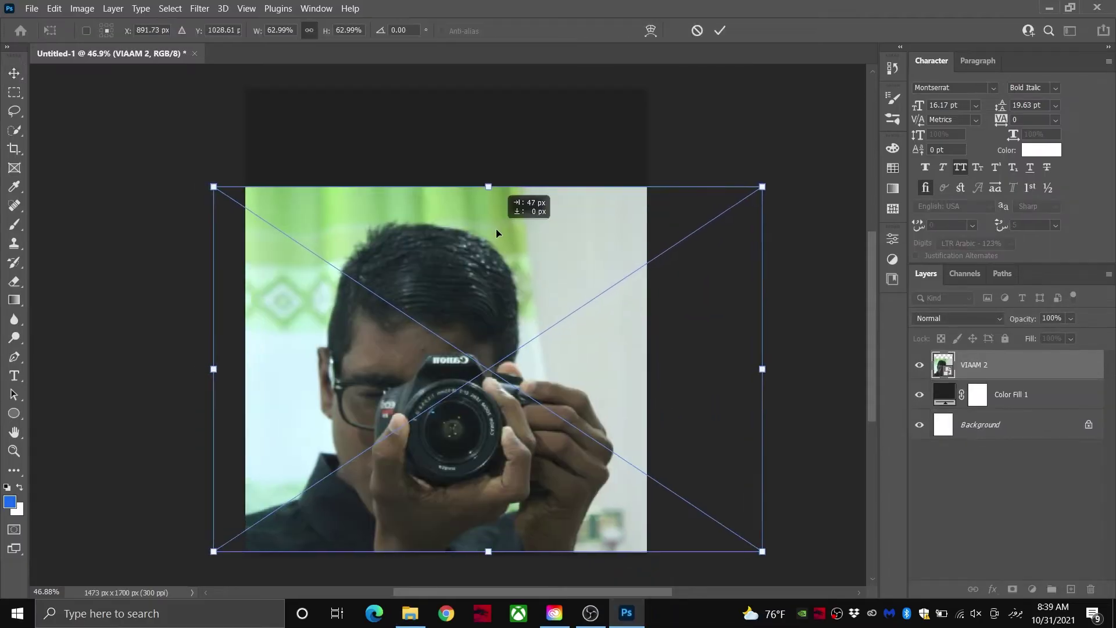
{"action": "key", "text": "Return"}
Step: Turn the placed photo black and white with a Hue/Saturation adjustment, also lowering its lightness slightly
{"action": "left_click", "coordinate": [82, 8]}
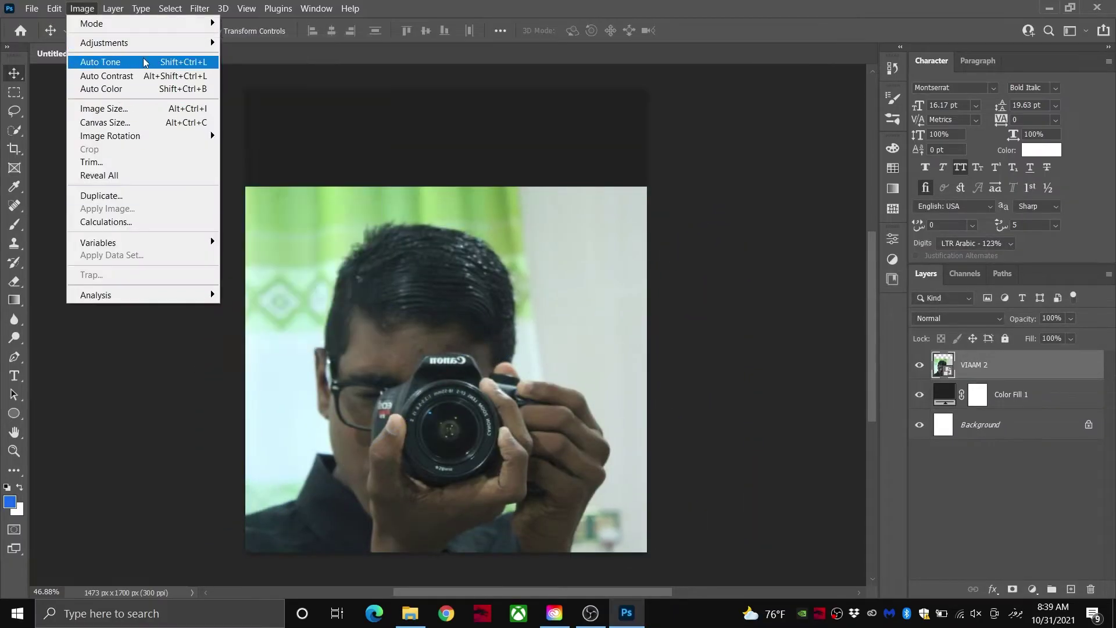
{"action": "mouse_move", "coordinate": [143, 42]}
{"action": "left_click", "coordinate": [261, 115]}
{"action": "left_click_drag", "start_coordinate": [518, 238], "coordinate": [443, 238]}
{"action": "left_click_drag", "start_coordinate": [518, 276], "coordinate": [509, 278]}
{"action": "left_click", "coordinate": [683, 127]}
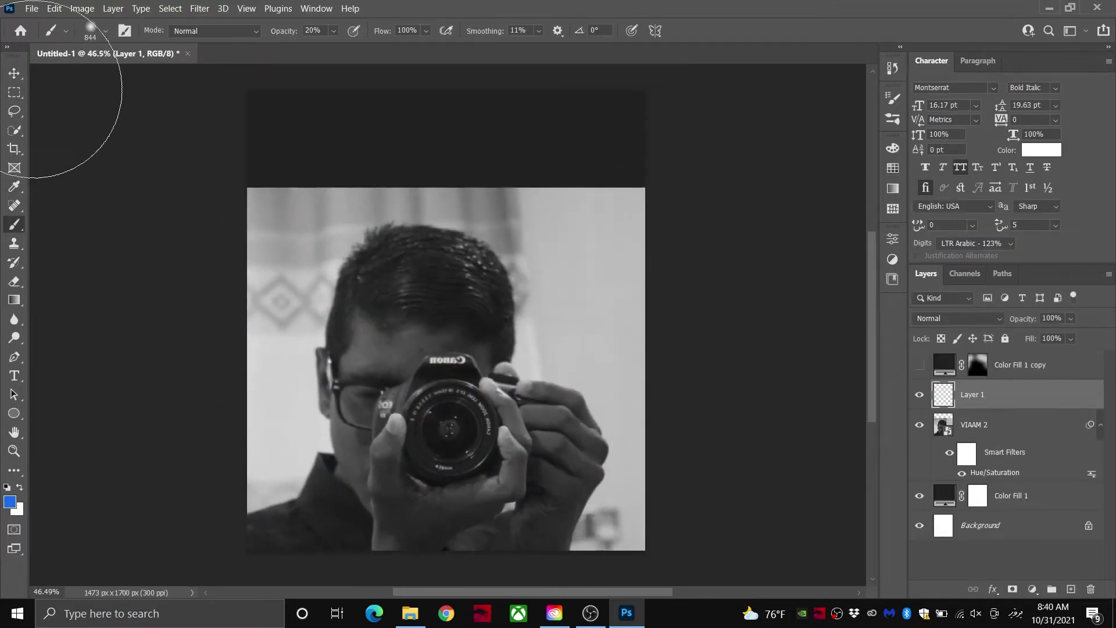
Step: Select the empty strip above the photo with a slight overlap and extend the background into it using Content-Aware Fill
{"action": "left_click", "coordinate": [14, 92]}
{"action": "left_click_drag", "start_coordinate": [246, 90], "coordinate": [703, 193]}
{"action": "left_click", "coordinate": [54, 8]}
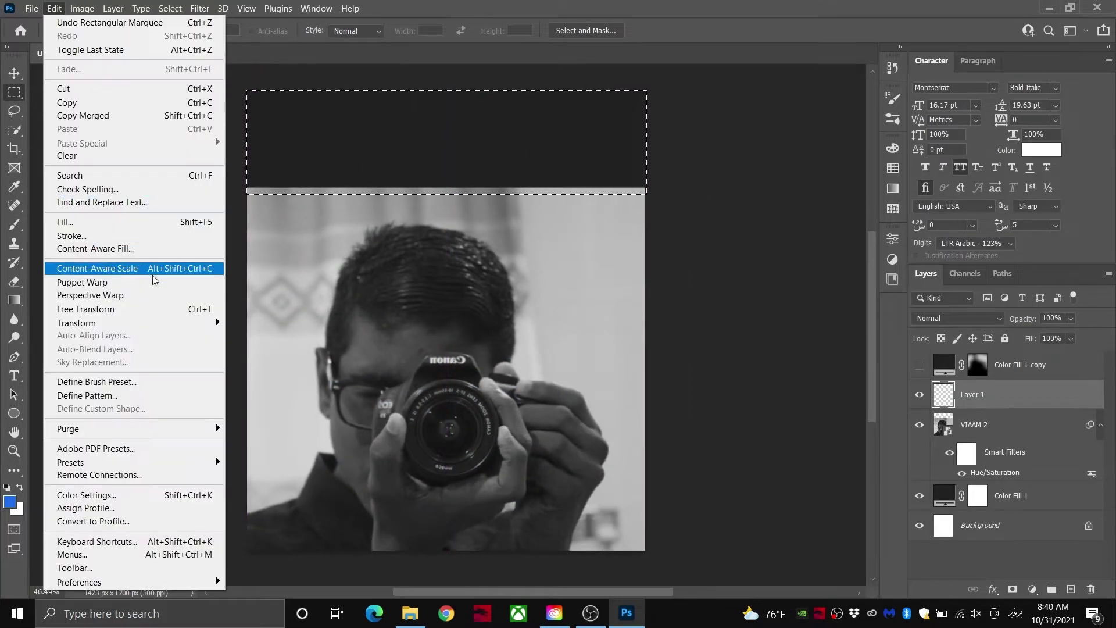
{"action": "left_click", "coordinate": [95, 248]}
{"action": "left_click", "coordinate": [975, 576]}
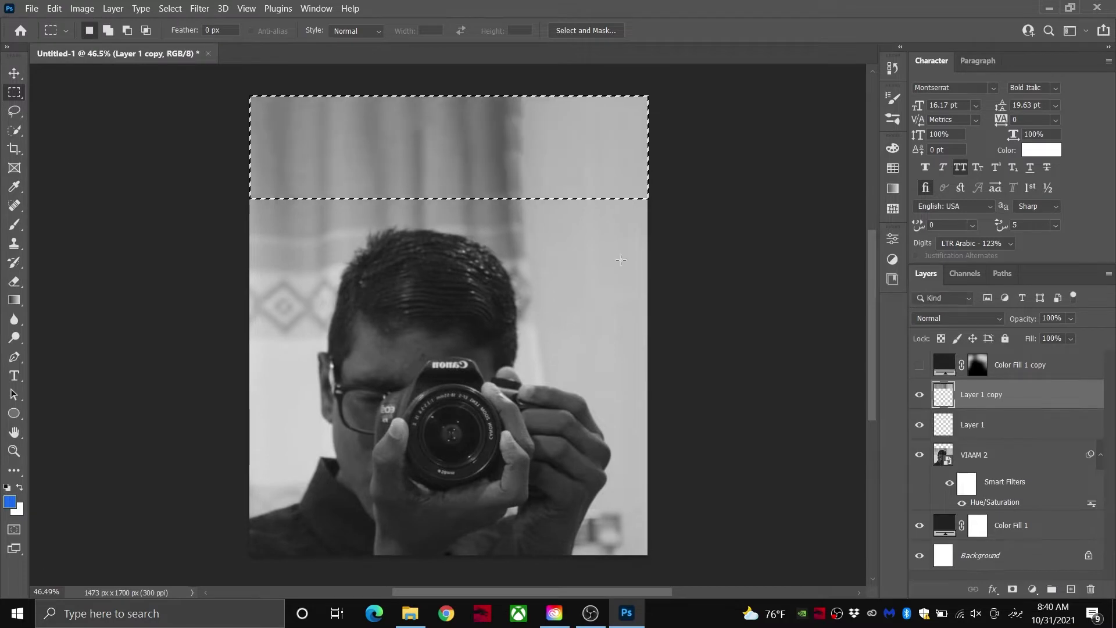
{"action": "key", "text": "ctrl+d"}
Step: Show the Color Fill 1 copy layer and paint white on its mask at 20% brush opacity to darken the photo's surroundings
{"action": "left_click", "coordinate": [919, 364]}
{"action": "left_click", "coordinate": [977, 365]}
{"action": "key", "text": "b"}
{"action": "key", "text": "d"}
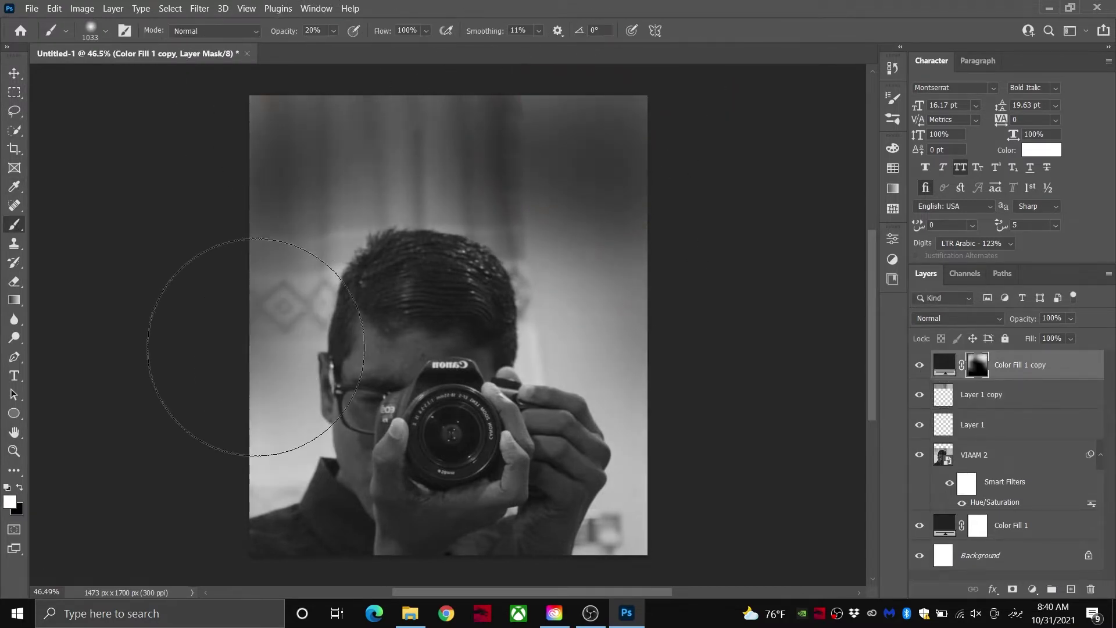
{"action": "mouse_move", "coordinate": [256, 347]}
{"action": "left_mouse_down"}
{"action": "mouse_move", "coordinate": [668, 454]}
{"action": "mouse_move", "coordinate": [297, 217]}
{"action": "mouse_move", "coordinate": [294, 135]}
{"action": "mouse_move", "coordinate": [260, 98]}
{"action": "mouse_move", "coordinate": [573, 349]}
{"action": "mouse_move", "coordinate": [606, 211]}
{"action": "left_mouse_up"}
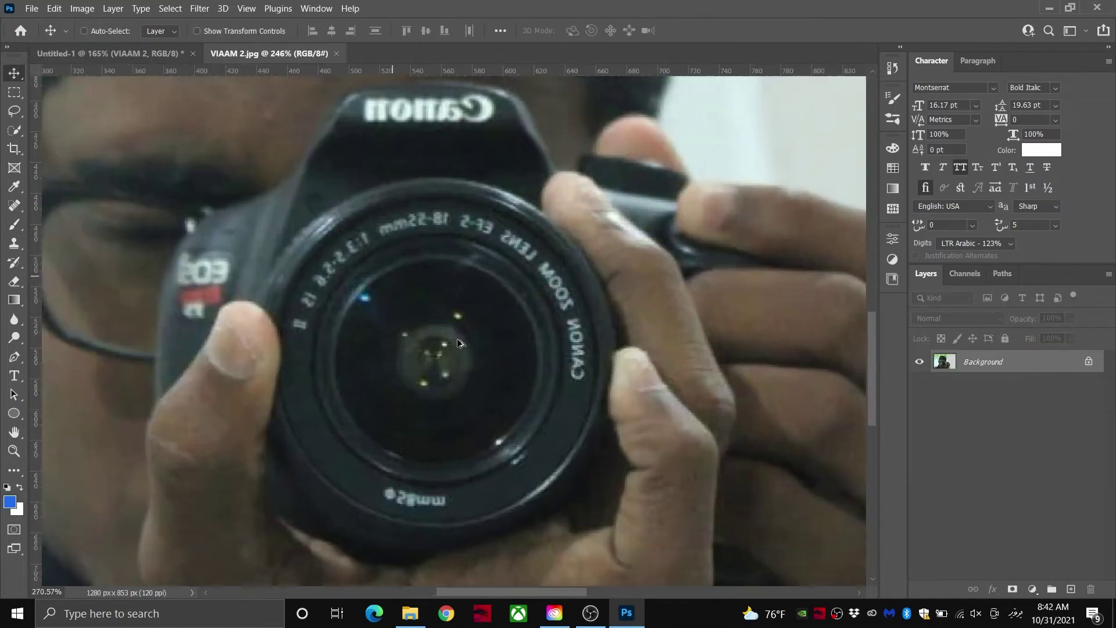
Step: In VIAAM 2.jpg, select the lettering around the lens ring and remove it with Content-Aware Fill
{"action": "scroll", "coordinate": [458, 344], "scroll_direction": "up", "scroll_amount": 3}
{"action": "right_click", "coordinate": [17, 93]}
{"action": "left_click", "coordinate": [55, 106]}
{"action": "left_click_drag", "start_coordinate": [430, 365], "coordinate": [626, 562]}
{"action": "left_click_drag", "start_coordinate": [453, 359], "coordinate": [596, 555]}
{"action": "key", "text": "Escape"}
{"action": "key", "text": "alt"}
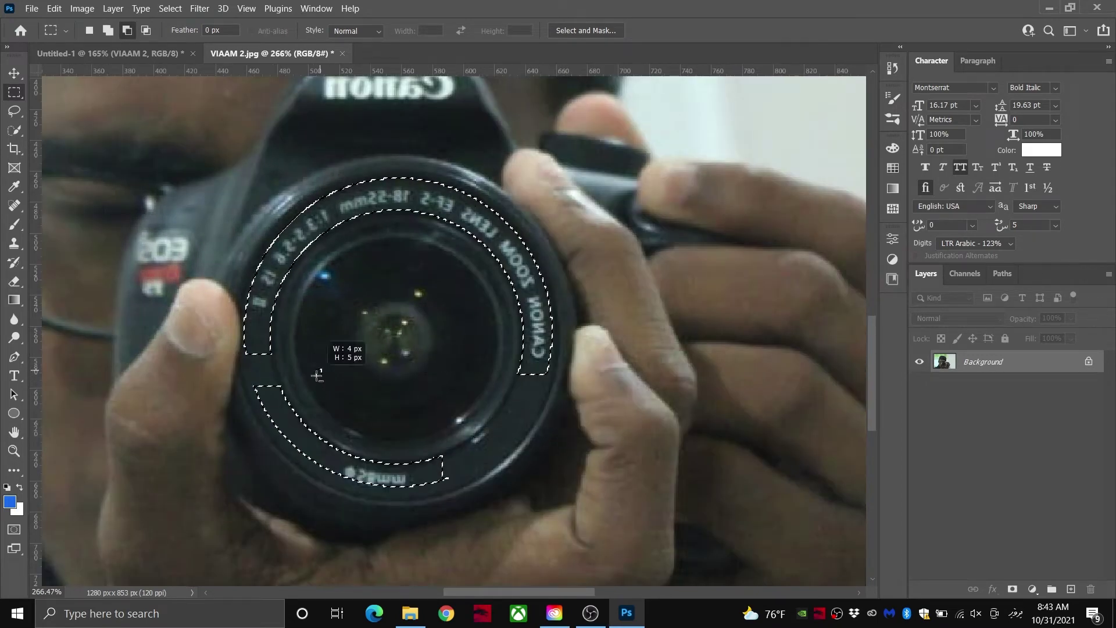
{"action": "left_click_drag", "start_coordinate": [328, 433], "coordinate": [310, 444]}
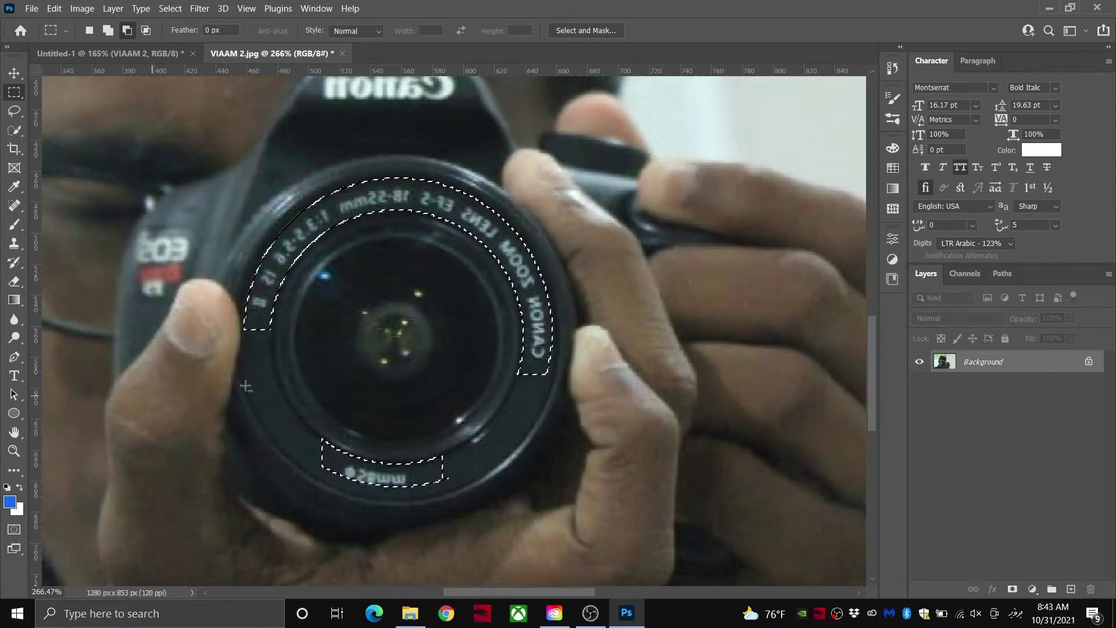
{"action": "left_click", "coordinate": [54, 8]}
{"action": "left_click", "coordinate": [93, 258]}
{"action": "left_click", "coordinate": [989, 576]}
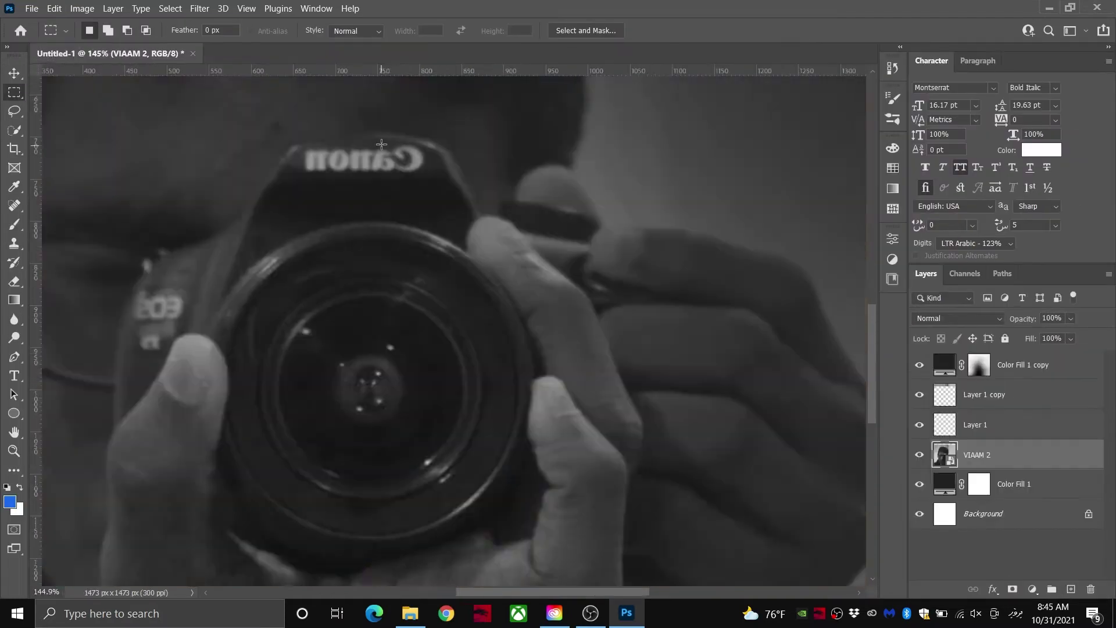
Step: Open the VIAAM 2 smart object's contents and add the text "VIAAM" above the camera's Canon lettering
{"action": "scroll", "coordinate": [381, 144], "scroll_direction": "up", "scroll_amount": 3}
{"action": "double_click", "coordinate": [946, 459]}
{"action": "scroll", "coordinate": [446, 308], "scroll_direction": "up", "scroll_amount": 5}
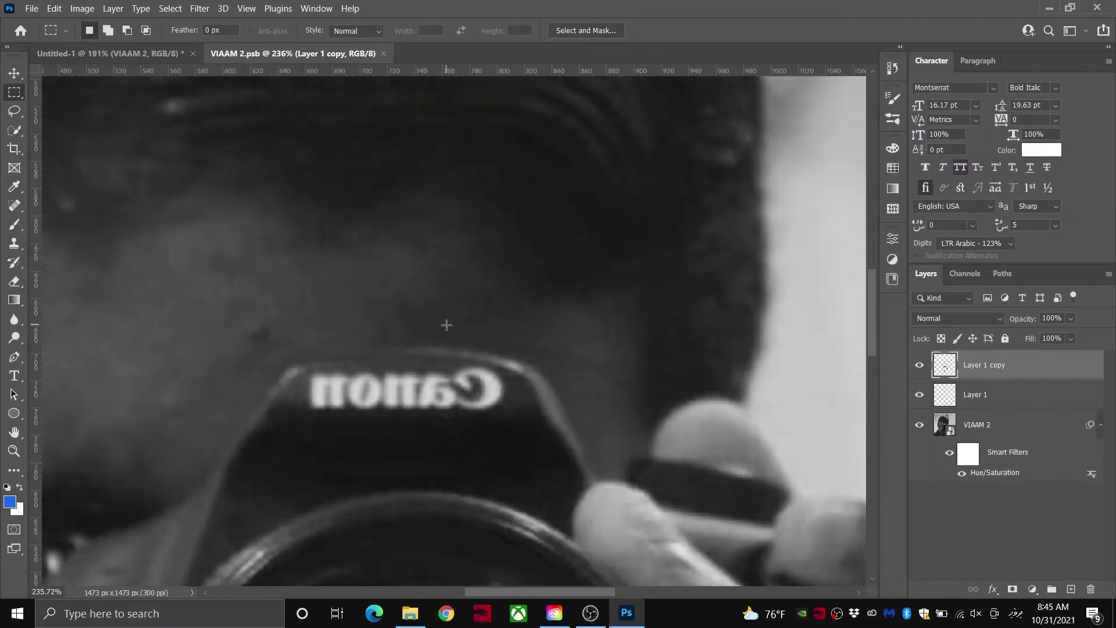
{"action": "left_click_drag", "start_coordinate": [446, 323], "coordinate": [479, 227]}
{"action": "left_click", "coordinate": [15, 376]}
{"action": "left_click", "coordinate": [432, 201]}
{"action": "type", "text": "VIAAM"}
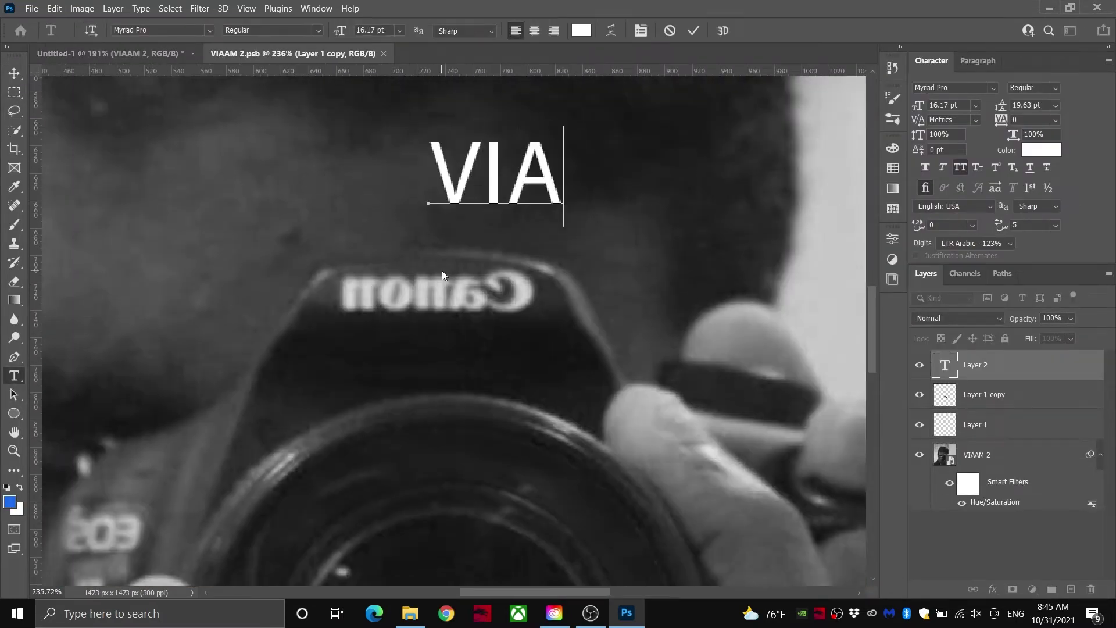
{"action": "key", "text": "ctrl+Return"}
{"action": "left_click_drag", "start_coordinate": [635, 185], "coordinate": [514, 187]}
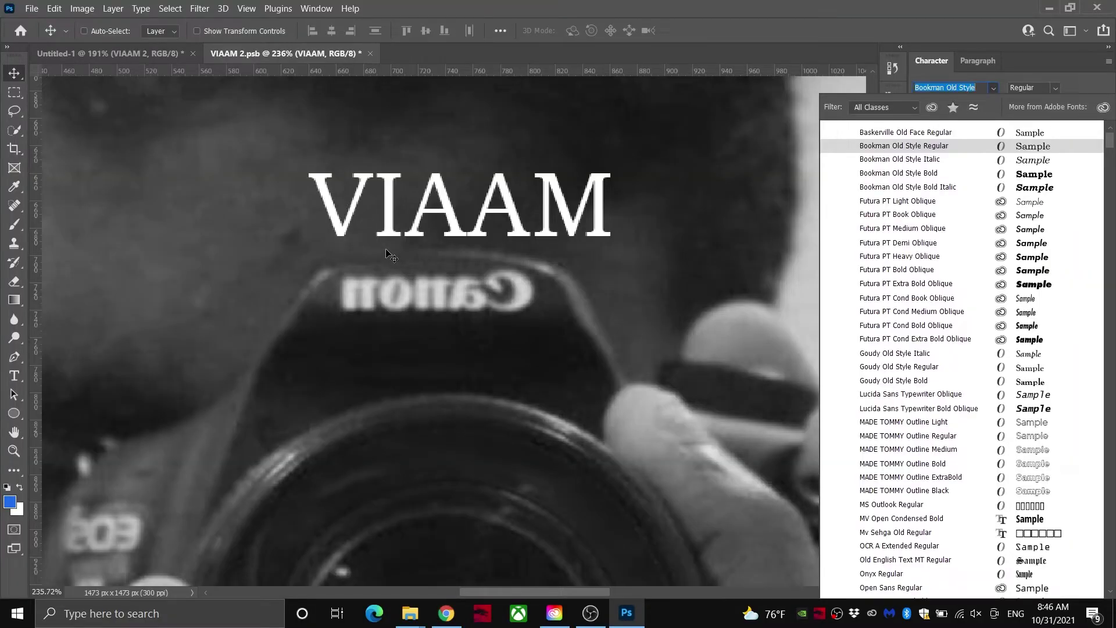
Step: Set the text's font to Canon and change its wording to "Viaam" with lowercase letters after the V
{"action": "type", "text": "Canon"}
{"action": "left_click", "coordinate": [826, 127]}
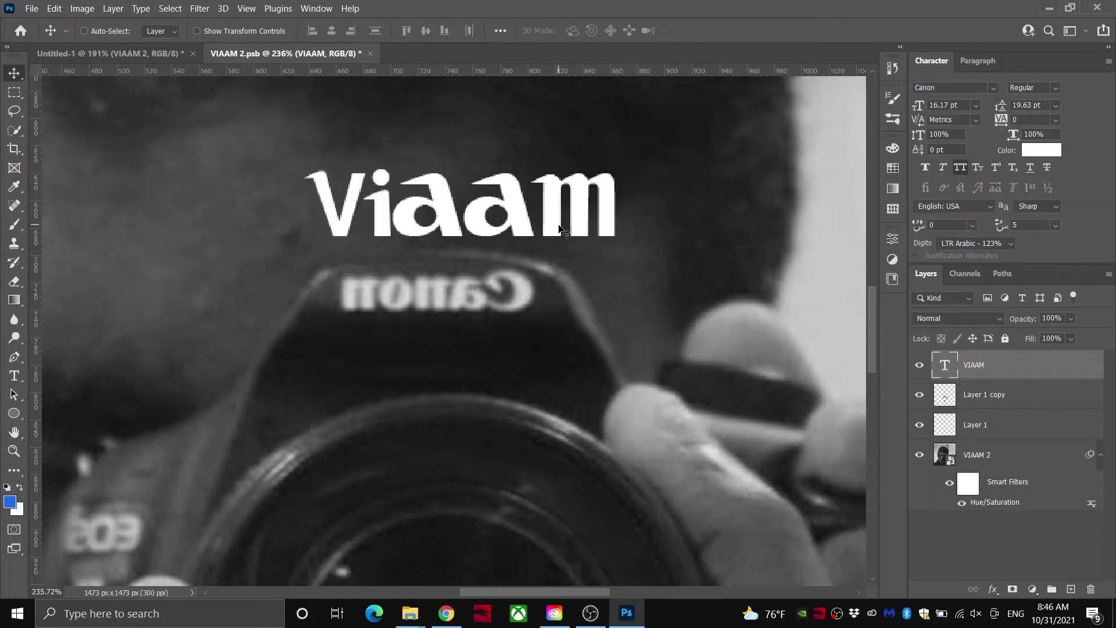
{"action": "type", "text": "iaam"}
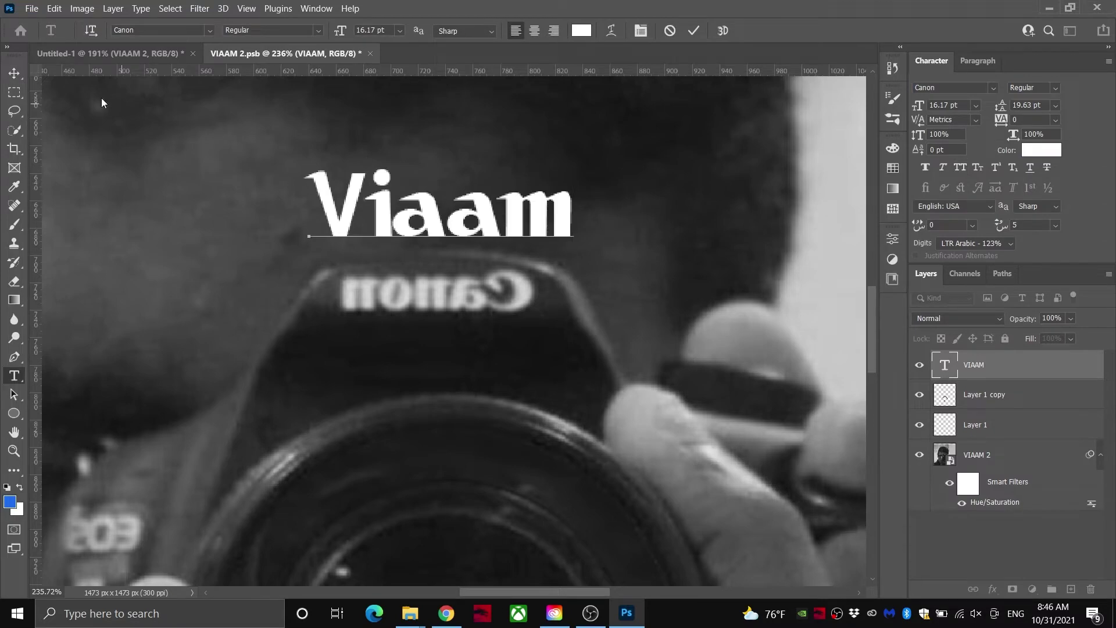
Step: Move the Viaam text just below the Canon lettering and scale it down to about the same width
{"action": "left_click", "coordinate": [14, 73]}
{"action": "left_click_drag", "start_coordinate": [509, 216], "coordinate": [486, 388]}
{"action": "scroll", "coordinate": [487, 308], "scroll_direction": "up", "scroll_amount": 2}
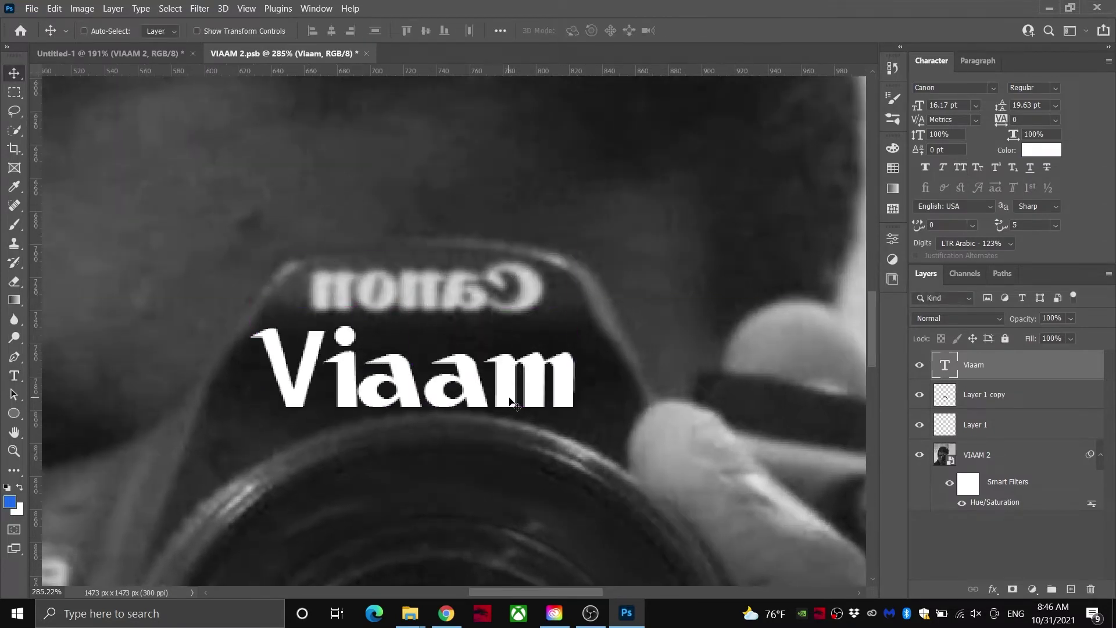
{"action": "key", "text": "ctrl+t"}
{"action": "left_click_drag", "start_coordinate": [576, 311], "coordinate": [523, 333]}
{"action": "key", "text": "Return"}
Step: Recolour the Viaam text light grey with a slight Gaussian Blur and fit it over the Canon lettering, warping its corners to match
{"action": "left_click", "coordinate": [1041, 150]}
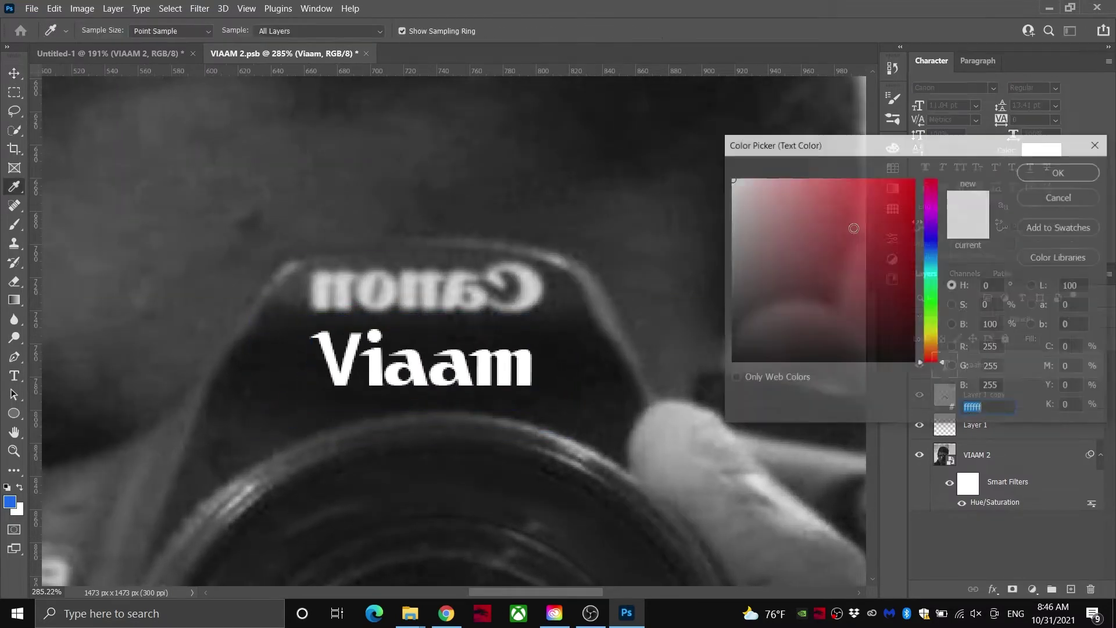
{"action": "left_click_drag", "start_coordinate": [501, 365], "coordinate": [507, 287]}
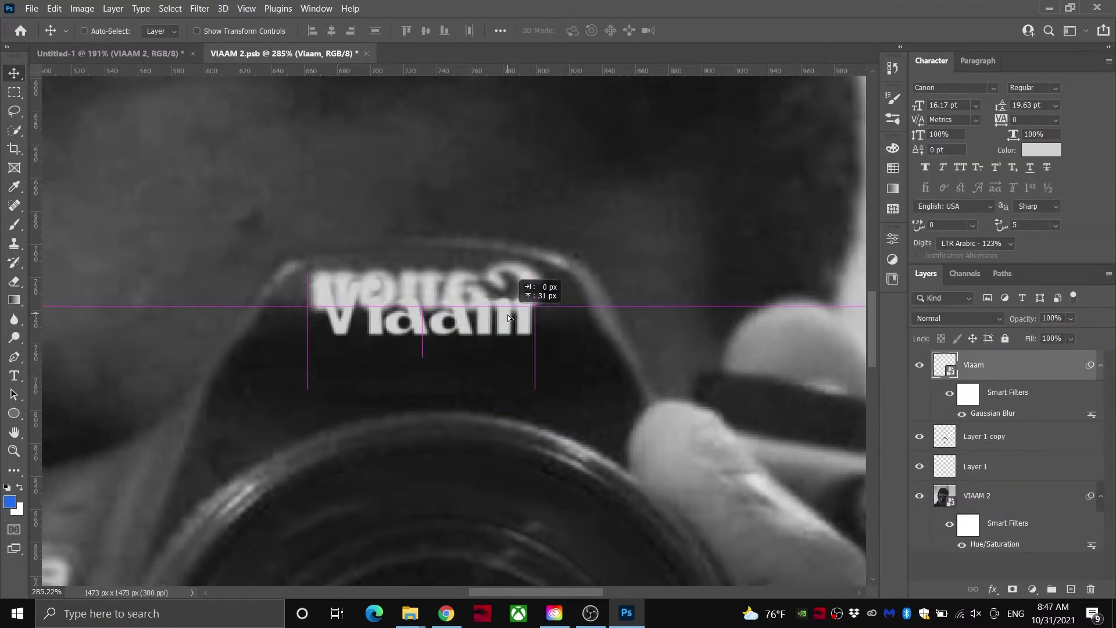
{"action": "key", "text": "ctrl+t"}
{"action": "left_click_drag", "start_coordinate": [564, 249], "coordinate": [524, 254]}
{"action": "left_click", "coordinate": [650, 31]}
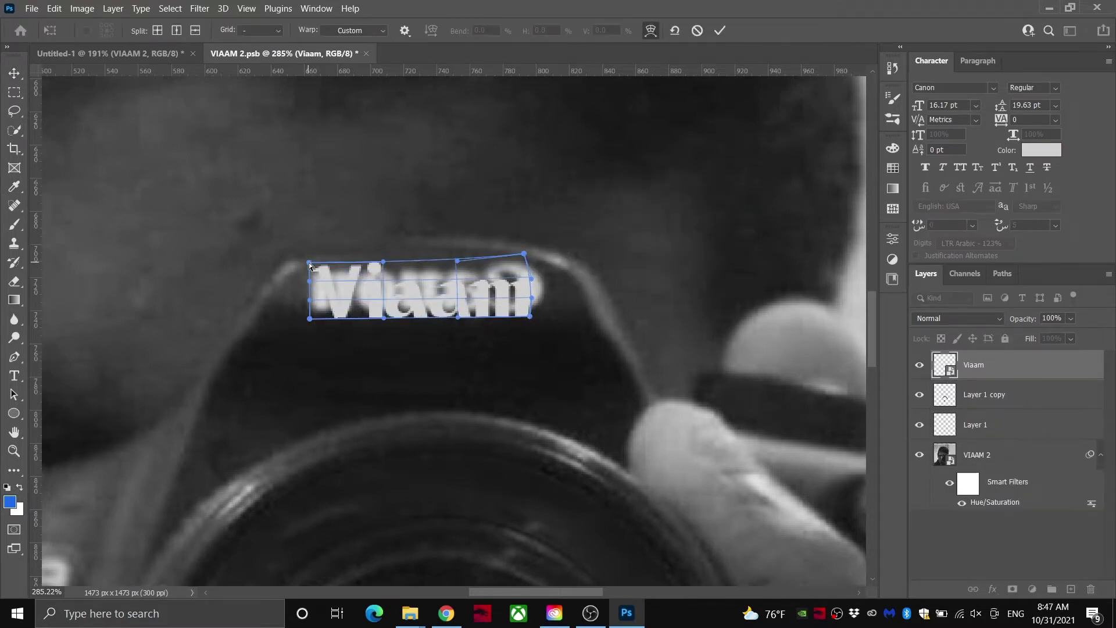
{"action": "left_click_drag", "start_coordinate": [309, 264], "coordinate": [313, 269]}
{"action": "left_click_drag", "start_coordinate": [309, 320], "coordinate": [309, 324]}
{"action": "key", "text": "Return"}
Step: Hide the Viaam layer and remove the Canon lettering on a new layer using a lasso selection and Content-Aware Fill
{"action": "left_click", "coordinate": [919, 365]}
{"action": "left_click", "coordinate": [979, 442]}
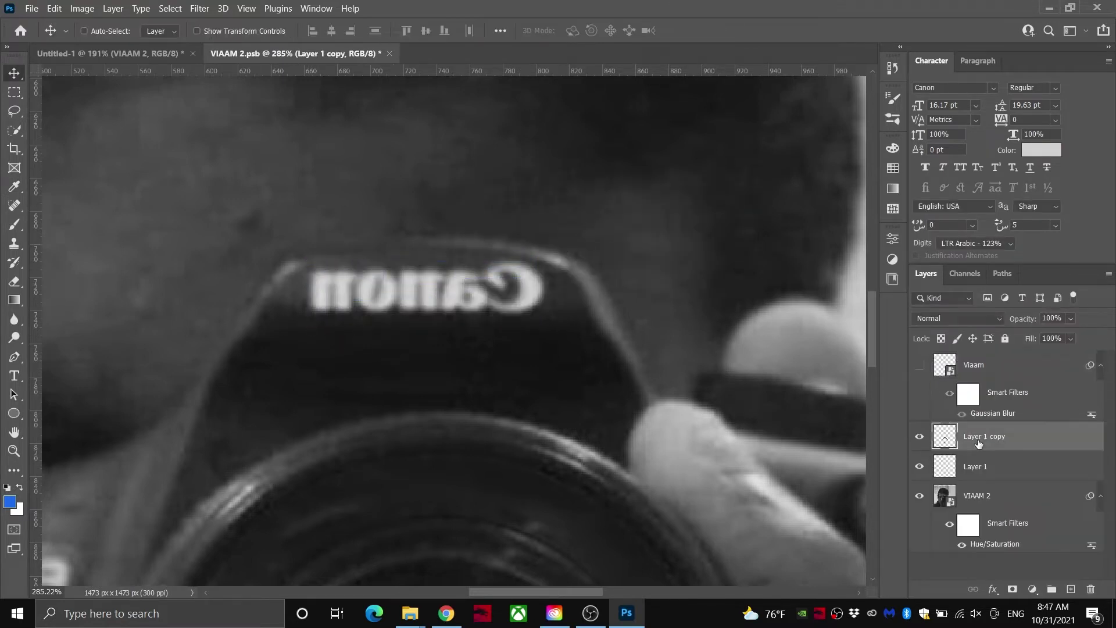
{"action": "left_click", "coordinate": [1070, 589]}
{"action": "left_click", "coordinate": [14, 110]}
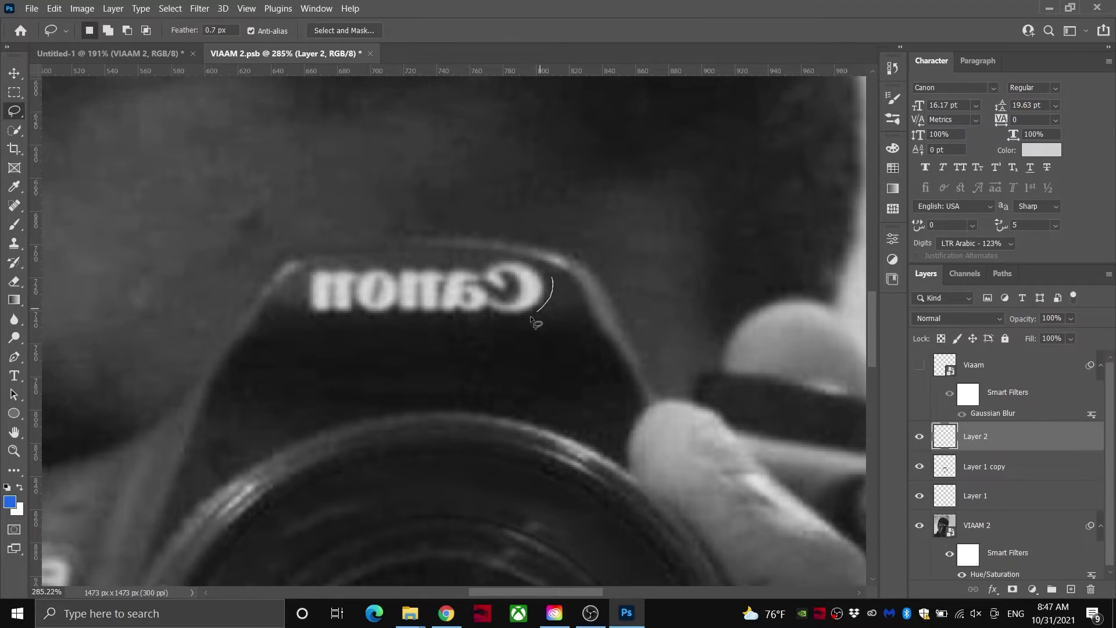
{"action": "left_click", "coordinate": [54, 8]}
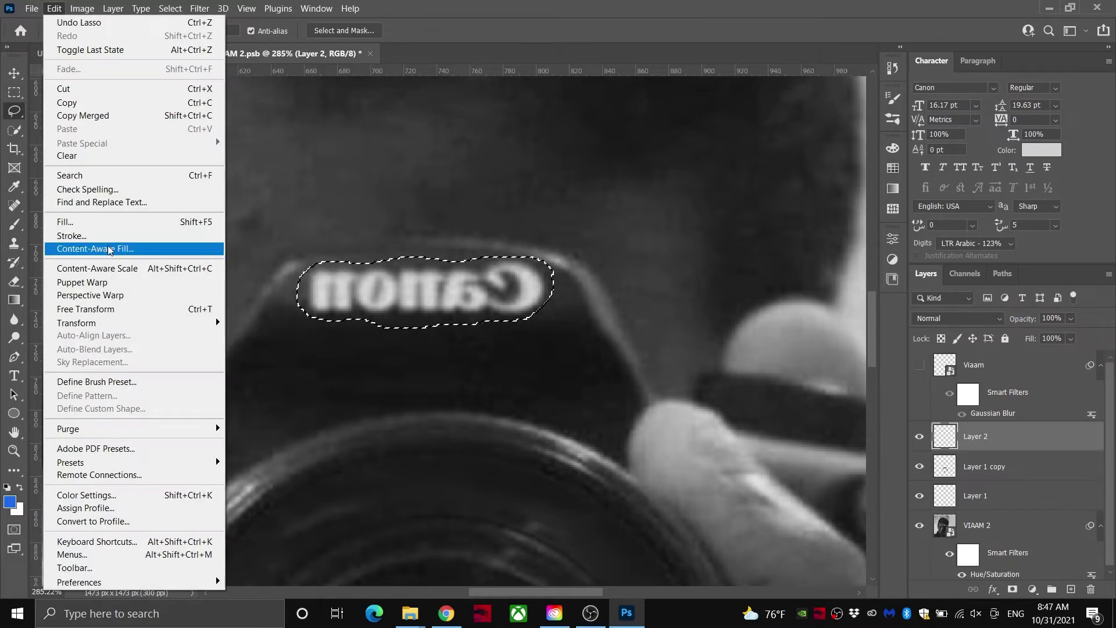
{"action": "left_click", "coordinate": [99, 252]}
{"action": "left_click", "coordinate": [982, 578]}
Step: Nudge the Viaam text down into the cleared area and fade parts of it on a layer mask with a black 20% opacity brush
{"action": "left_click_drag", "start_coordinate": [493, 298], "coordinate": [491, 306]}
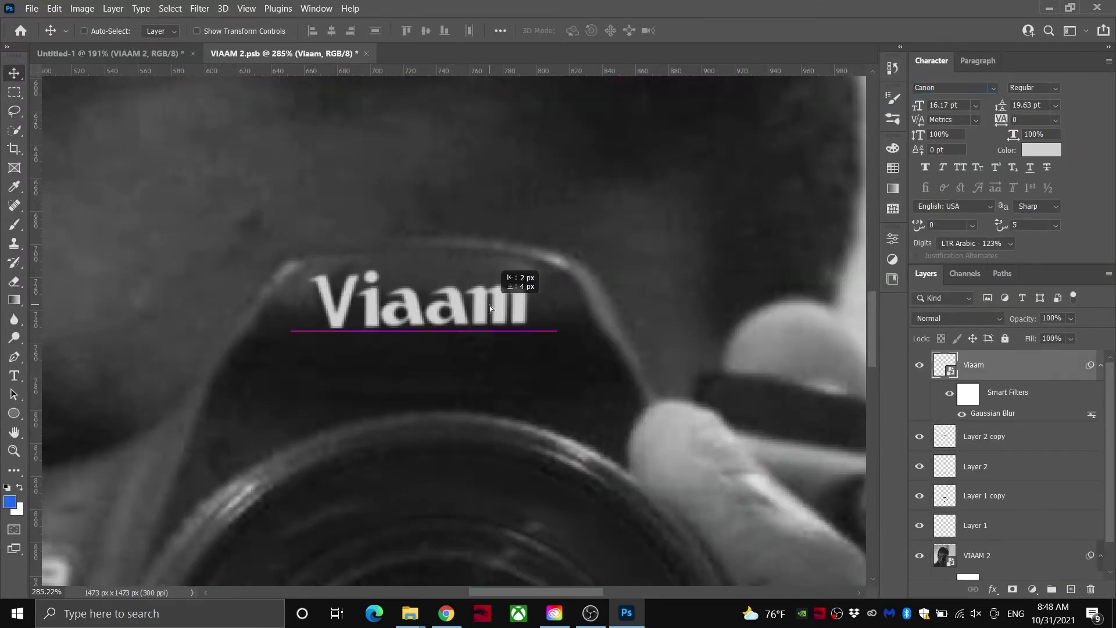
{"action": "left_click", "coordinate": [1012, 589]}
{"action": "left_click", "coordinate": [14, 223]}
{"action": "left_click_drag", "start_coordinate": [570, 271], "coordinate": [199, 292]}
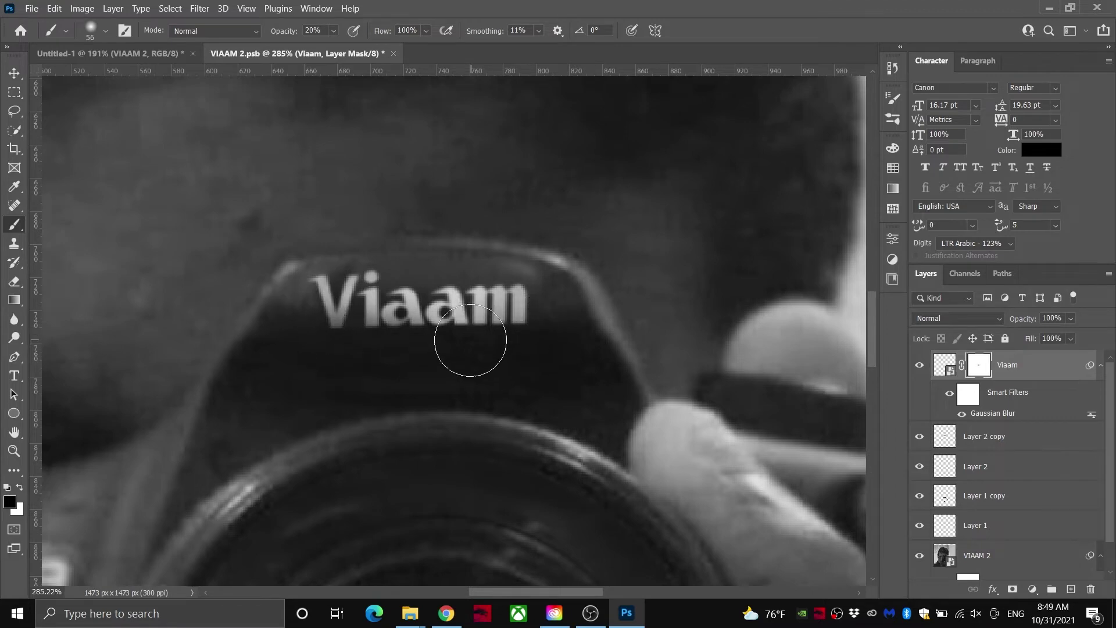
{"action": "scroll", "coordinate": [501, 277], "scroll_direction": "down", "scroll_amount": 5}
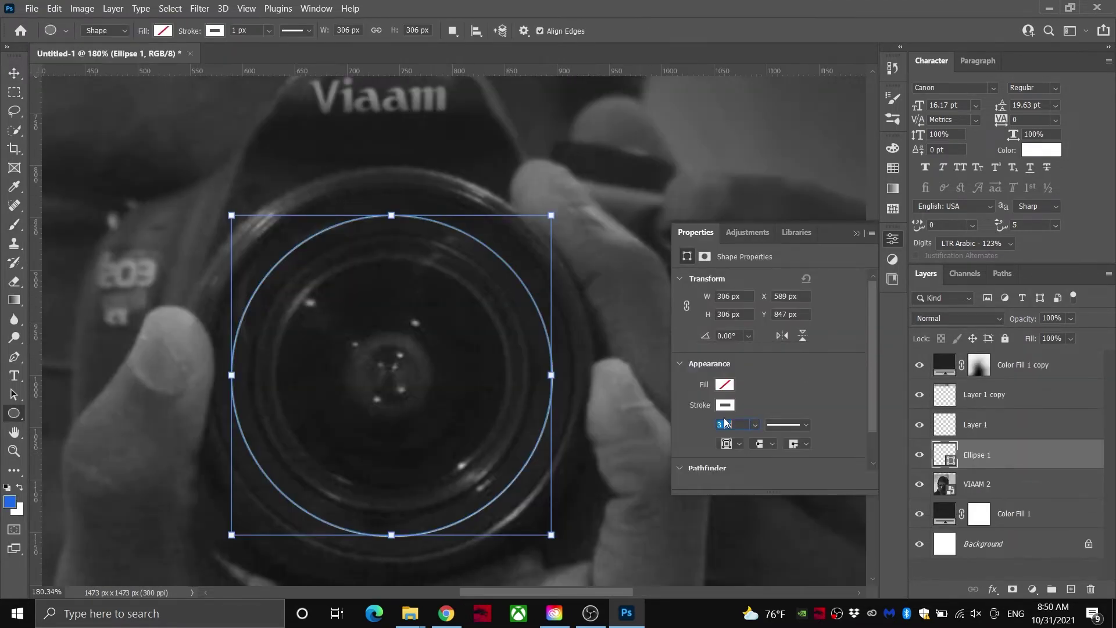
Step: Set the lens ellipse's stroke to 30 px, its layer opacity to 40% and its width to 304 px
{"action": "type", "text": "6"}
{"action": "key", "text": "Return"}
{"action": "scroll", "coordinate": [737, 423], "scroll_direction": "up", "scroll_amount": 17}
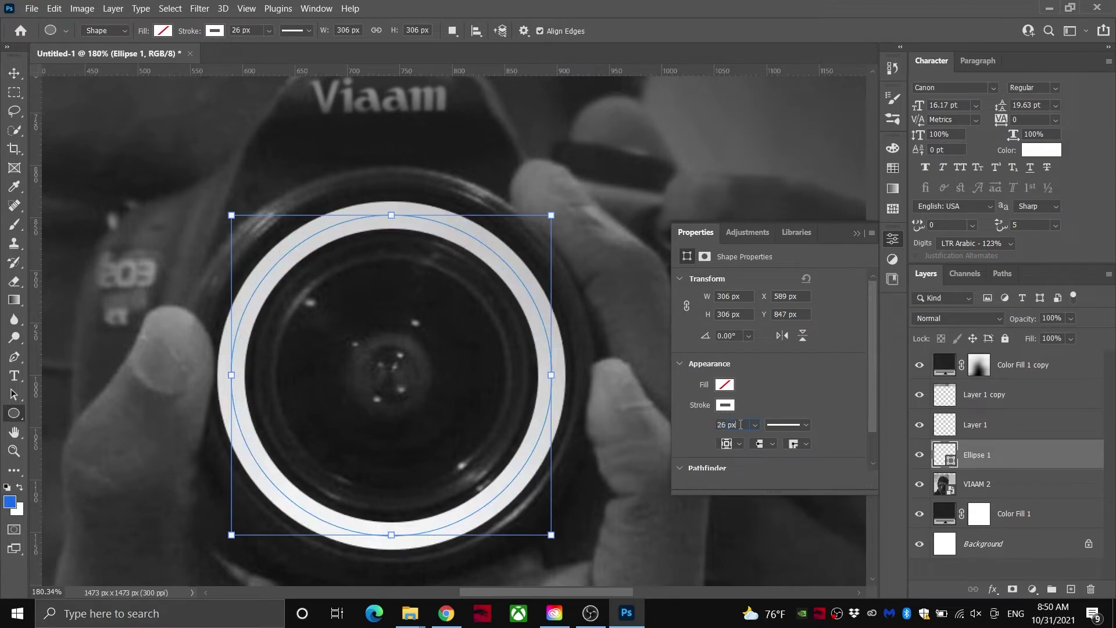
{"action": "left_click", "coordinate": [1070, 318]}
{"action": "left_click_drag", "start_coordinate": [1071, 334], "coordinate": [1046, 337]}
{"action": "left_click_drag", "start_coordinate": [231, 375], "coordinate": [233, 375]}
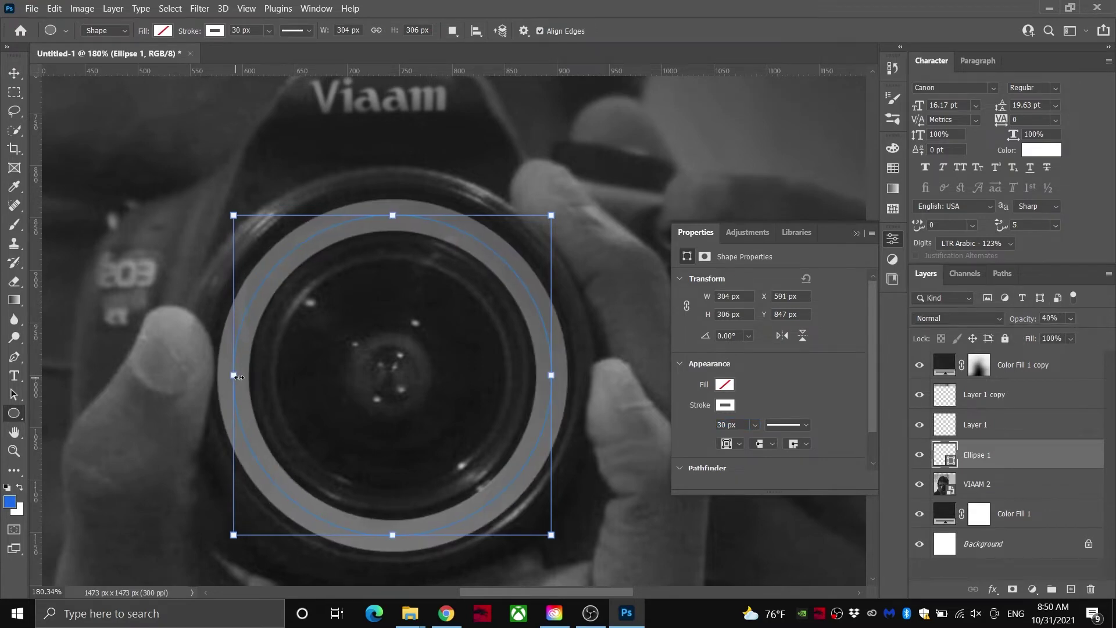
Step: Adjust the lens ellipse's width slightly and fill its ring-shaped selection on a new layer with orange #ff9307
{"action": "left_click_drag", "start_coordinate": [551, 375], "coordinate": [553, 375]}
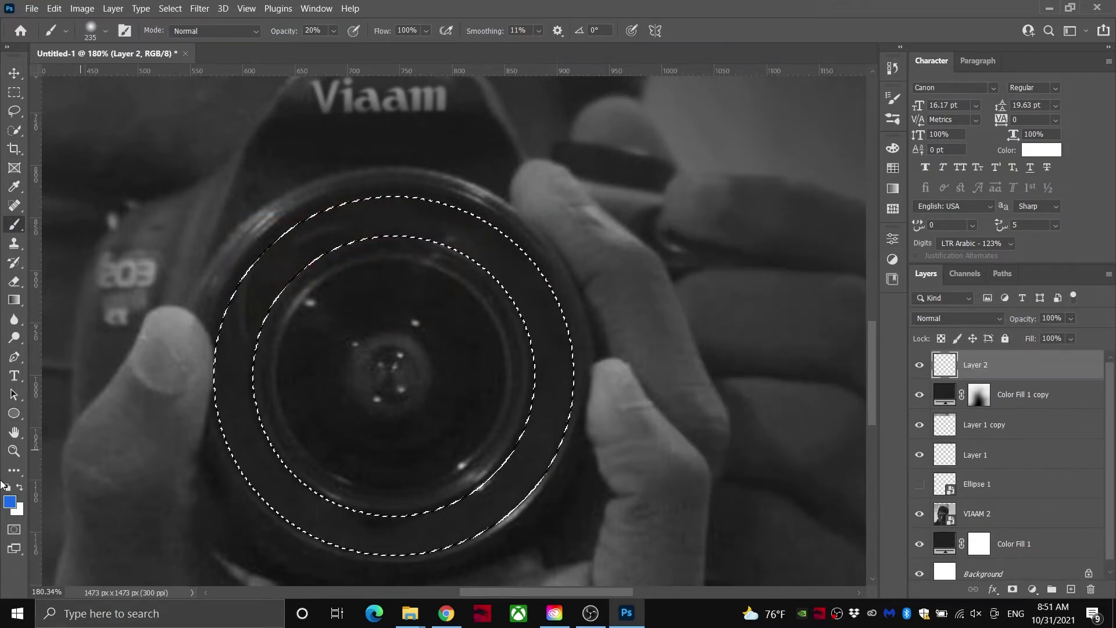
{"action": "left_click", "coordinate": [9, 501]}
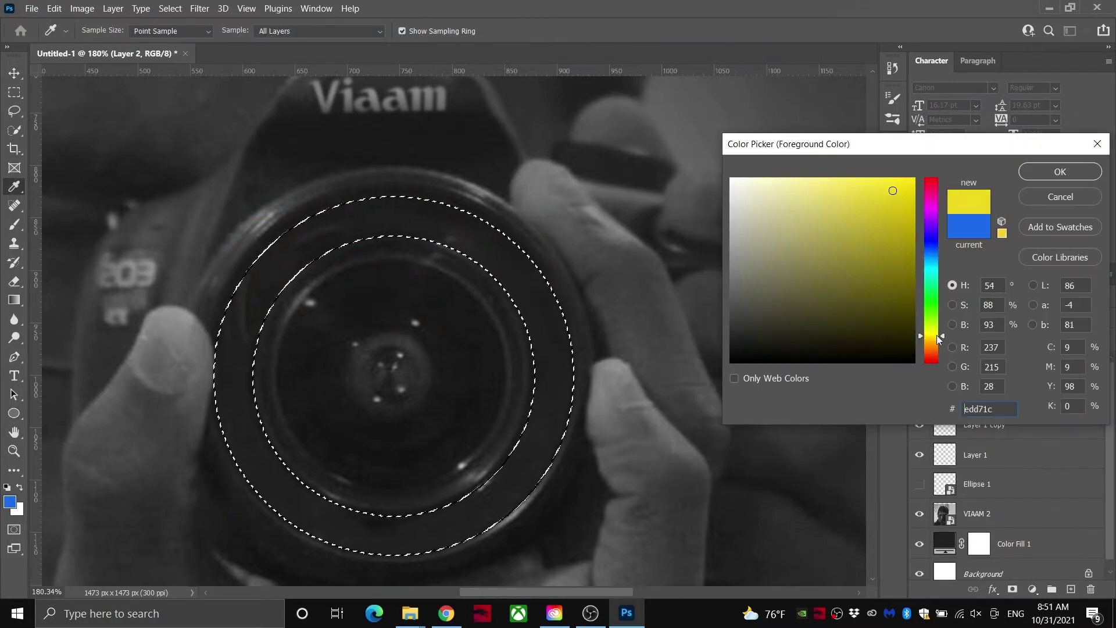
{"action": "left_click_drag", "start_coordinate": [936, 335], "coordinate": [944, 348]}
{"action": "left_click", "coordinate": [912, 182]}
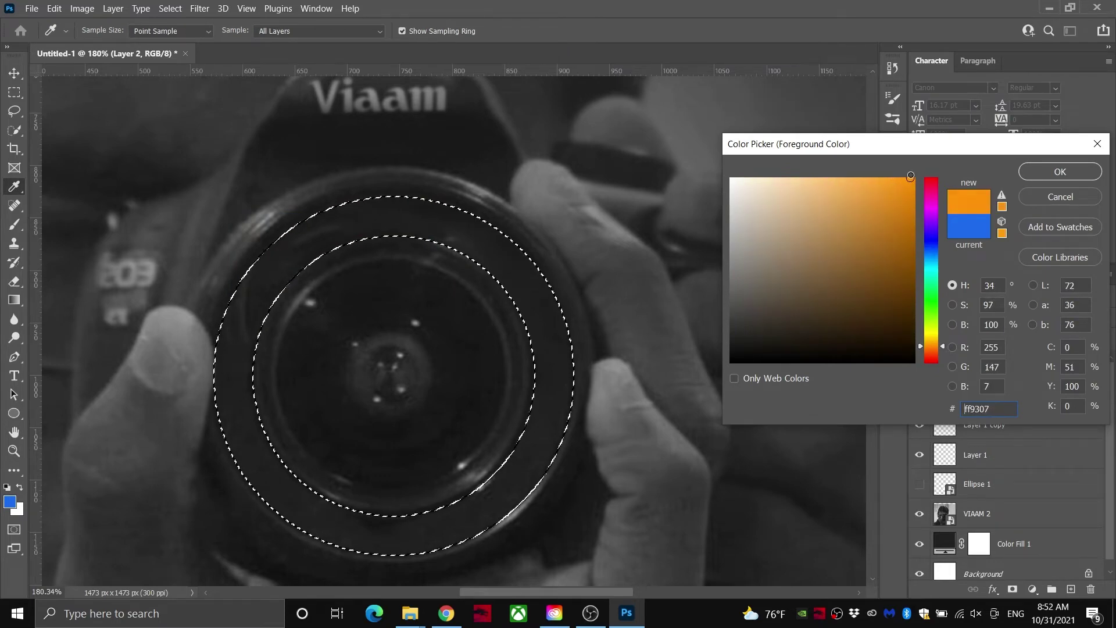
{"action": "key", "text": "Return"}
{"action": "mouse_move", "coordinate": [512, 268]}
{"action": "left_mouse_down"}
{"action": "mouse_move", "coordinate": [518, 319]}
{"action": "mouse_move", "coordinate": [493, 311]}
{"action": "mouse_move", "coordinate": [289, 461]}
{"action": "mouse_move", "coordinate": [281, 311]}
{"action": "left_mouse_up"}
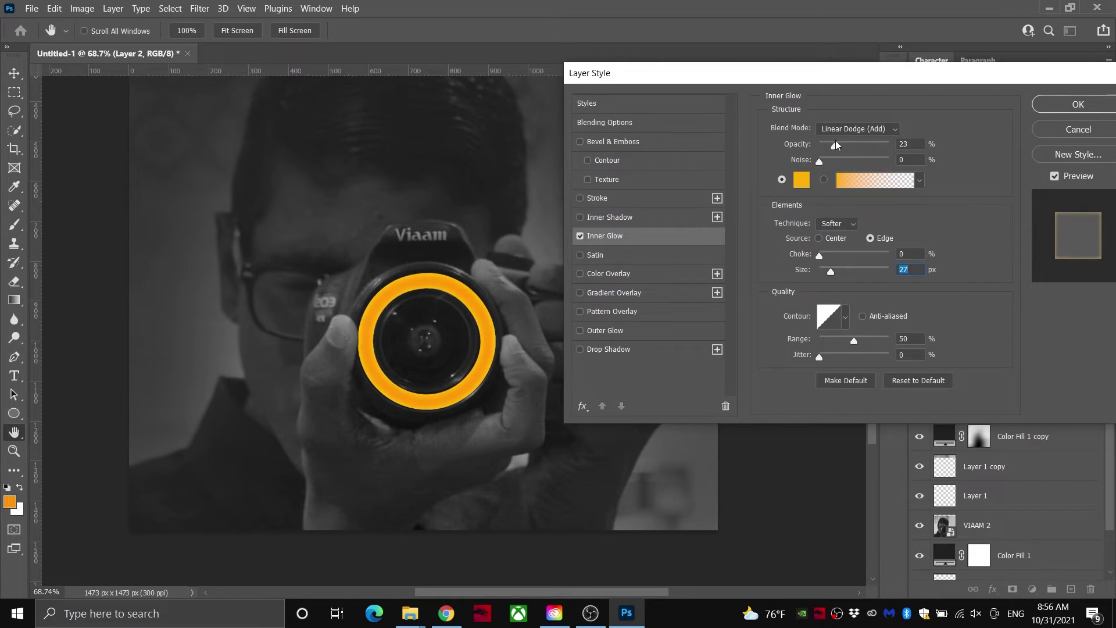
Step: Add a yellow-orange Outer Glow in Linear Dodge (Add) mode with 11% spread to the ring layer, reducing its size and opacity
{"action": "left_click", "coordinate": [604, 331]}
{"action": "left_click", "coordinate": [801, 180]}
{"action": "left_click", "coordinate": [932, 346]}
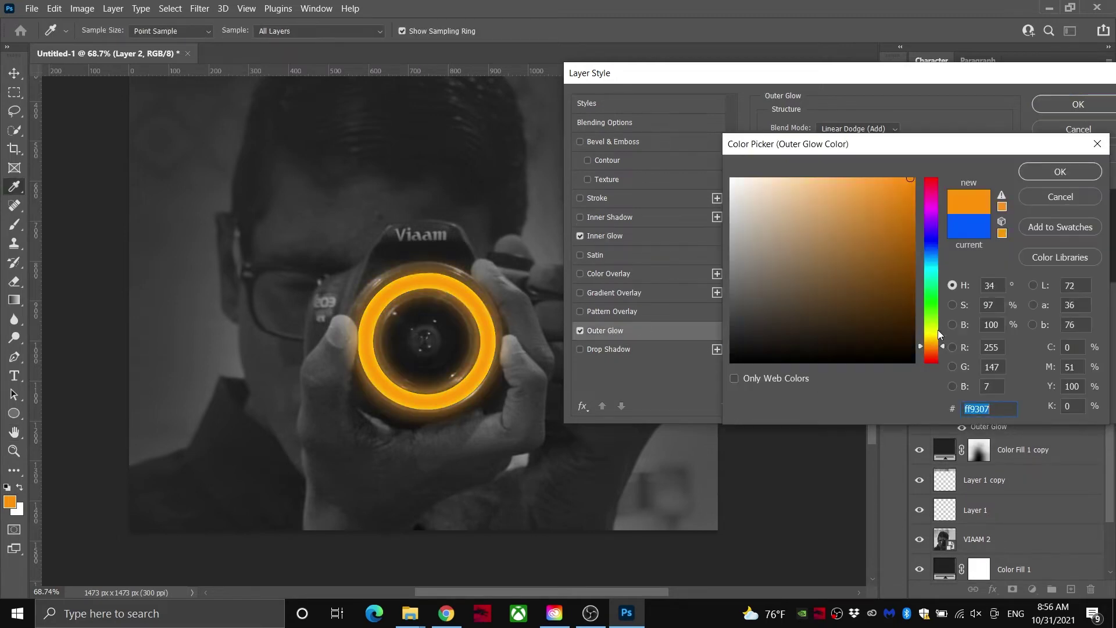
{"action": "left_click_drag", "start_coordinate": [938, 334], "coordinate": [937, 341]}
{"action": "key", "text": "Return"}
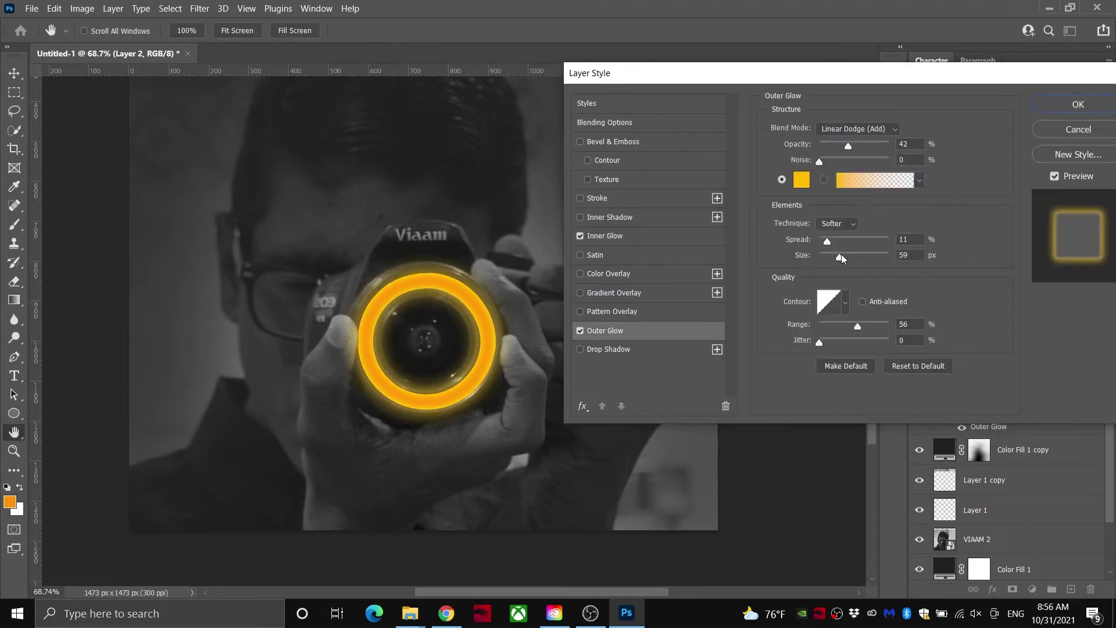
{"action": "left_click_drag", "start_coordinate": [841, 254], "coordinate": [833, 252]}
{"action": "left_click_drag", "start_coordinate": [848, 145], "coordinate": [842, 153]}
{"action": "left_click", "coordinate": [1076, 105]}
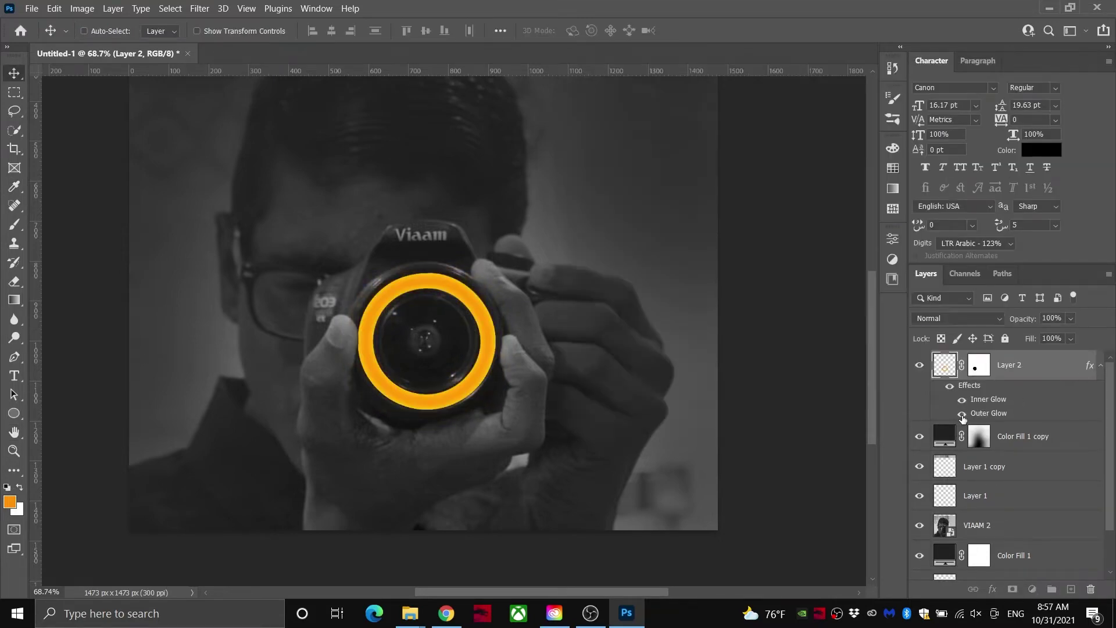
Step: Add an orange Solid Color fill layer above the glowing ring layer
{"action": "left_click", "coordinate": [1032, 588]}
{"action": "left_click", "coordinate": [1028, 337]}
{"action": "left_click", "coordinate": [1059, 169]}
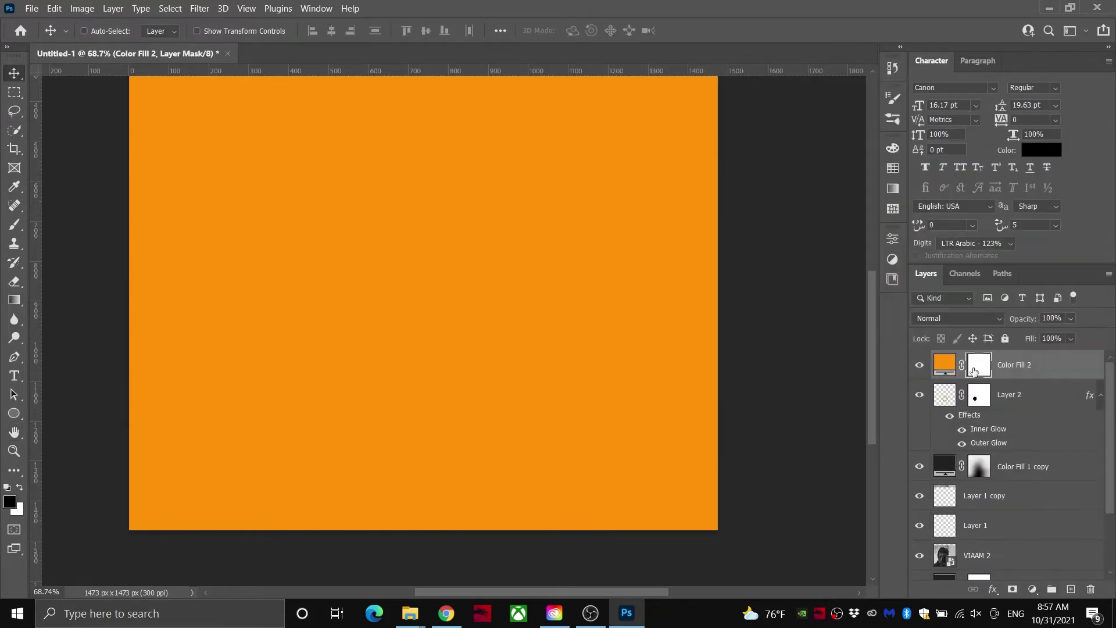
Step: Blend the orange fill layer in Color Dodge mode and split the Underlying Layer's black Blend If slider to 0 / 3
{"action": "right_click", "coordinate": [1011, 364]}
{"action": "left_click", "coordinate": [884, 8]}
{"action": "mouse_move", "coordinate": [745, 358]}
{"action": "left_mouse_down"}
{"action": "mouse_move", "coordinate": [784, 359]}
{"action": "mouse_move", "coordinate": [749, 354]}
{"action": "left_mouse_up"}
{"action": "left_click", "coordinate": [847, 129]}
{"action": "left_click", "coordinate": [853, 264]}
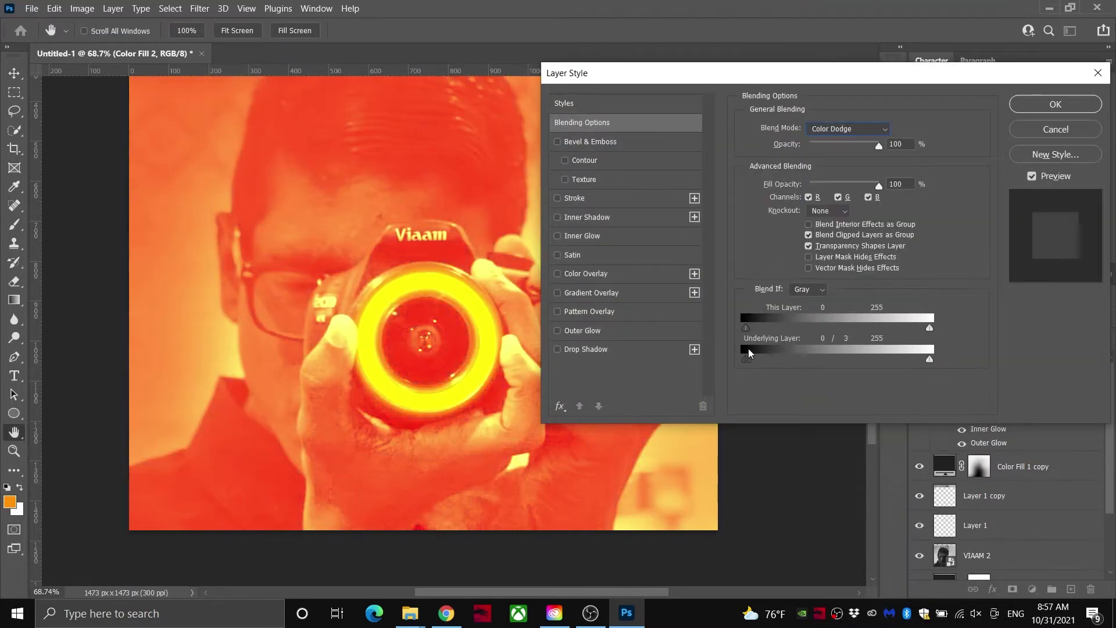
{"action": "left_click", "coordinate": [1056, 104]}
Step: Invert the orange fill's mask to black and paint the glow in around the lens with a white 20% opacity brush
{"action": "left_click", "coordinate": [979, 365]}
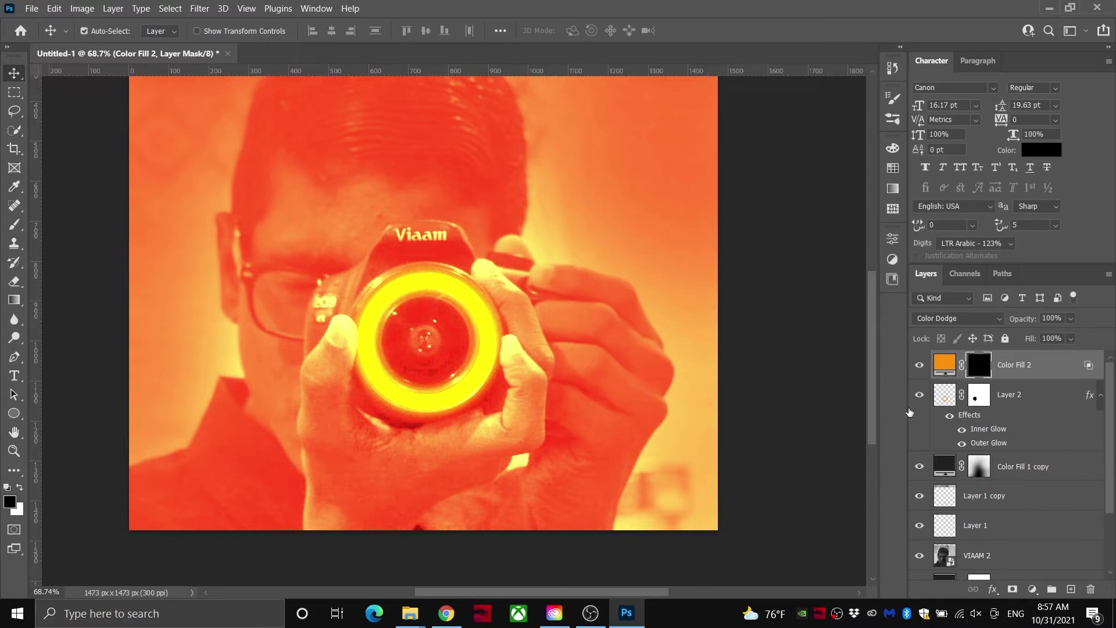
{"action": "key", "text": "ctrl+i"}
{"action": "key", "text": "b"}
{"action": "mouse_move", "coordinate": [398, 294]}
{"action": "left_mouse_down"}
{"action": "mouse_move", "coordinate": [370, 317]}
{"action": "mouse_move", "coordinate": [374, 381]}
{"action": "mouse_move", "coordinate": [445, 403]}
{"action": "mouse_move", "coordinate": [448, 289]}
{"action": "left_mouse_up"}
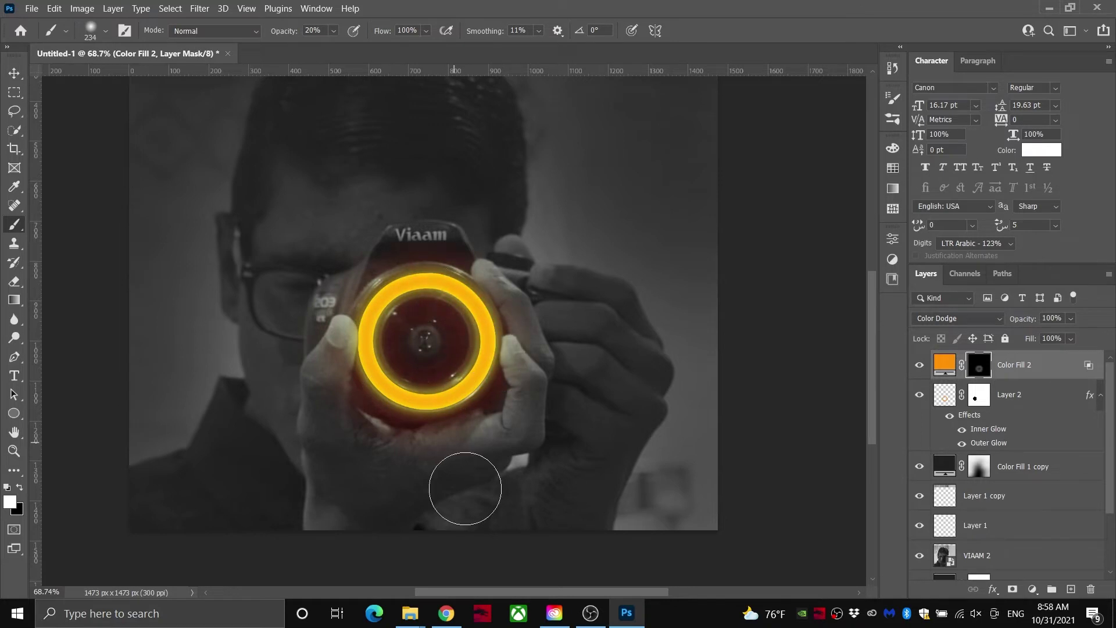
Step: Duplicate the orange Color Dodge fill layer and recolour the copy to a darker orange
{"action": "key", "text": "ctrl+j"}
{"action": "double_click", "coordinate": [944, 365]}
{"action": "left_click", "coordinate": [944, 349]}
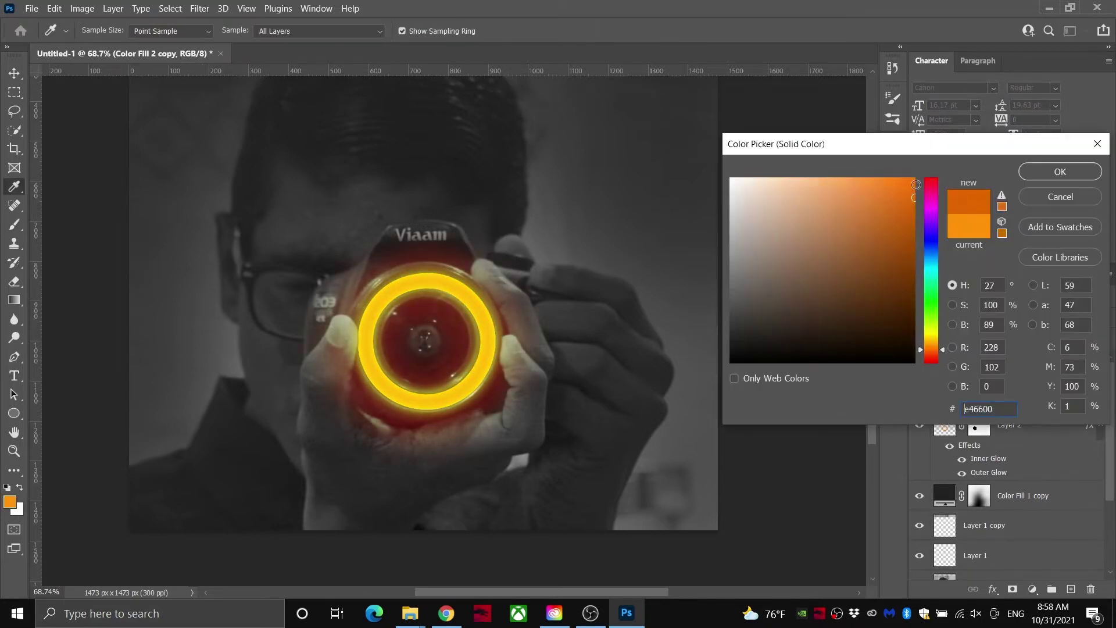
{"action": "left_click", "coordinate": [1028, 173]}
Step: Fill the darker orange copy's mask with black and paint a wider glow around the camera with a large white brush
{"action": "left_click", "coordinate": [978, 367]}
{"action": "key", "text": "ctrl+BackSpace"}
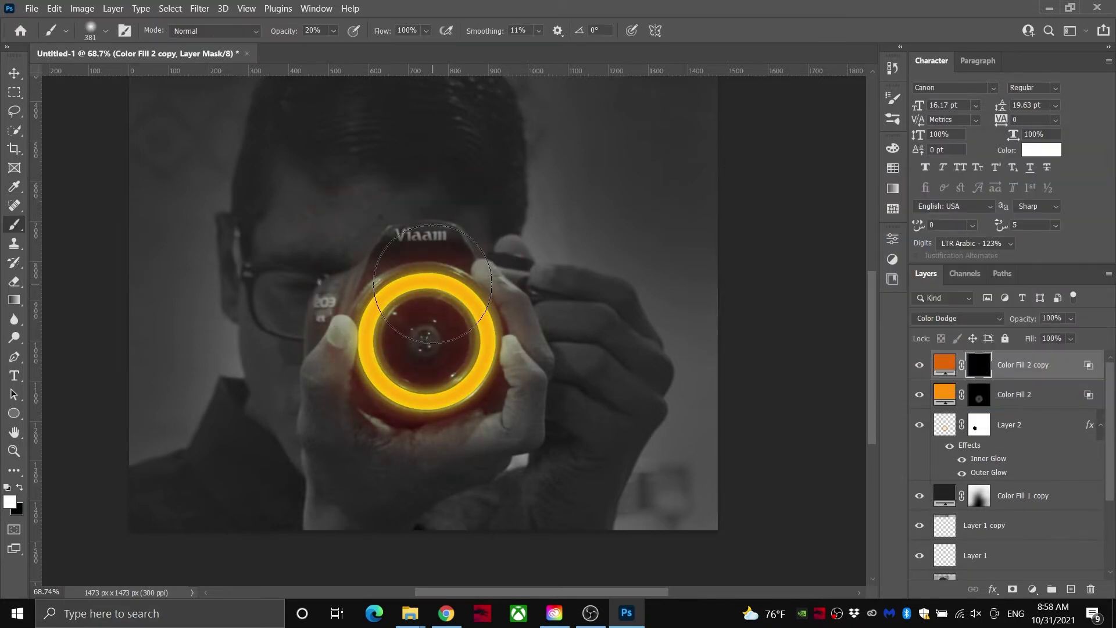
{"action": "mouse_move", "coordinate": [433, 283]}
{"action": "left_mouse_down"}
{"action": "mouse_move", "coordinate": [472, 314]}
{"action": "mouse_move", "coordinate": [460, 369]}
{"action": "mouse_move", "coordinate": [383, 378]}
{"action": "left_mouse_up"}
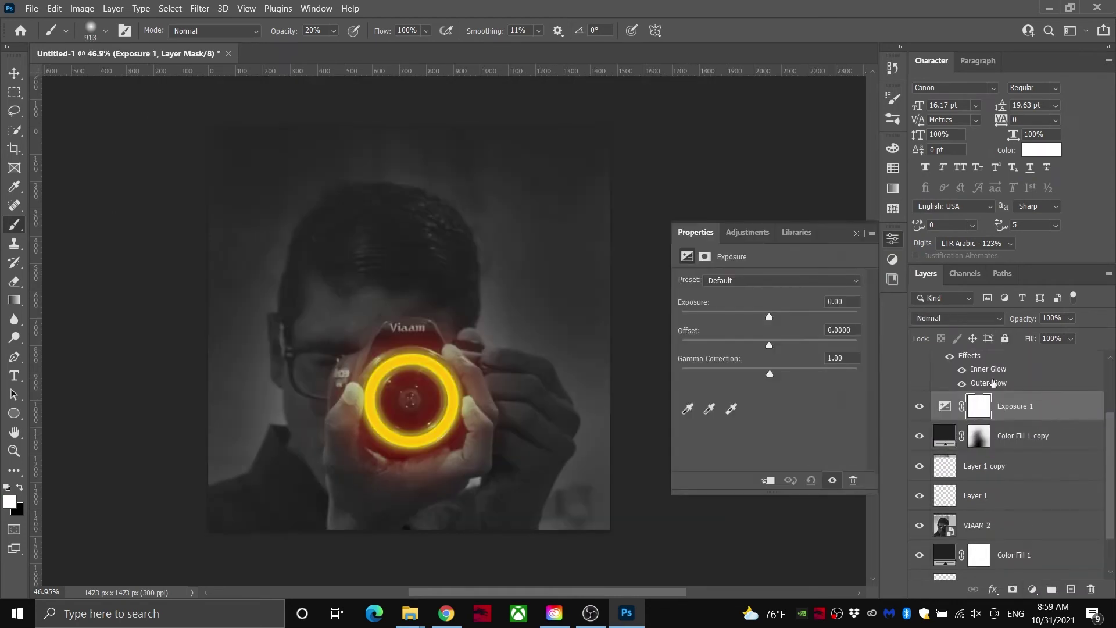
Step: Lower the exposure on the Exposure adjustment layer to darken the portrait
{"action": "mouse_move", "coordinate": [769, 317]}
{"action": "left_mouse_down"}
{"action": "mouse_move", "coordinate": [749, 312]}
{"action": "mouse_move", "coordinate": [758, 312]}
{"action": "left_mouse_up"}
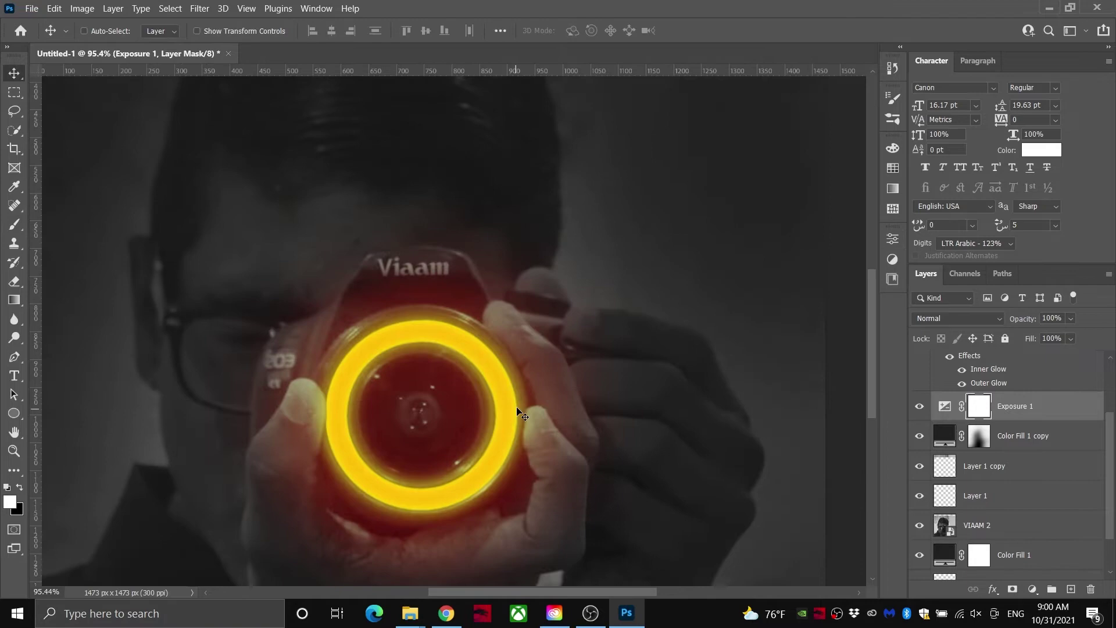
Step: Undo the last two smudge strokes on the upper edge of the copied glowing ring
{"action": "scroll", "coordinate": [418, 325], "scroll_direction": "up", "scroll_amount": 4}
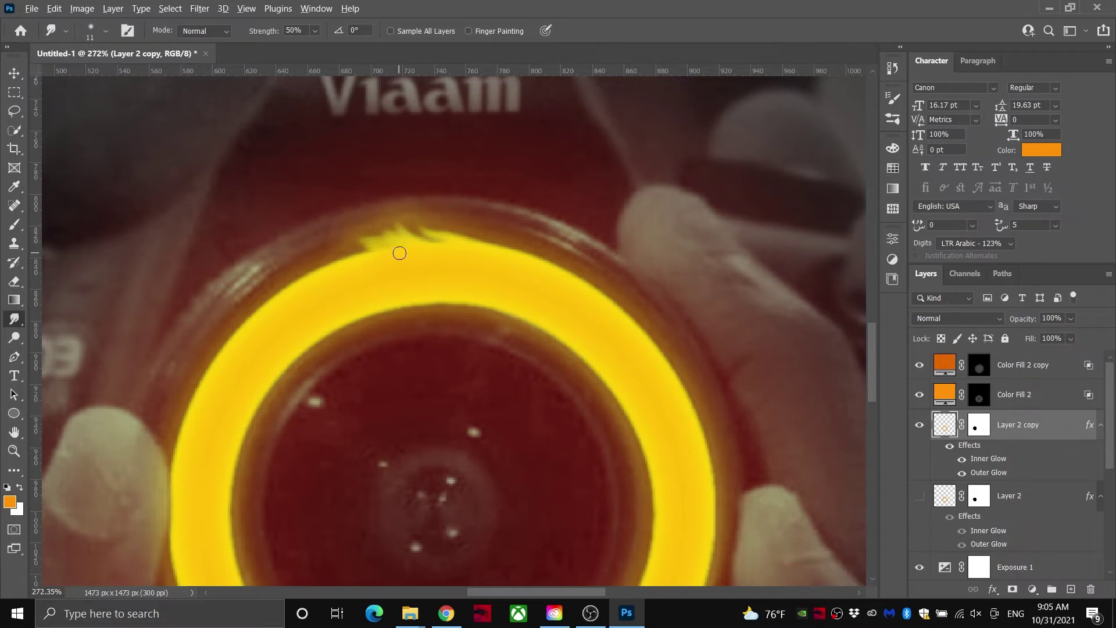
{"action": "scroll", "coordinate": [399, 253], "scroll_direction": "down", "scroll_amount": 4}
{"action": "scroll", "coordinate": [486, 285], "scroll_direction": "up", "scroll_amount": 4}
{"action": "key", "text": "ctrl+z"}
{"action": "key", "text": "ctrl+z"}
{"action": "scroll", "coordinate": [285, 365], "scroll_direction": "down", "scroll_amount": 2}
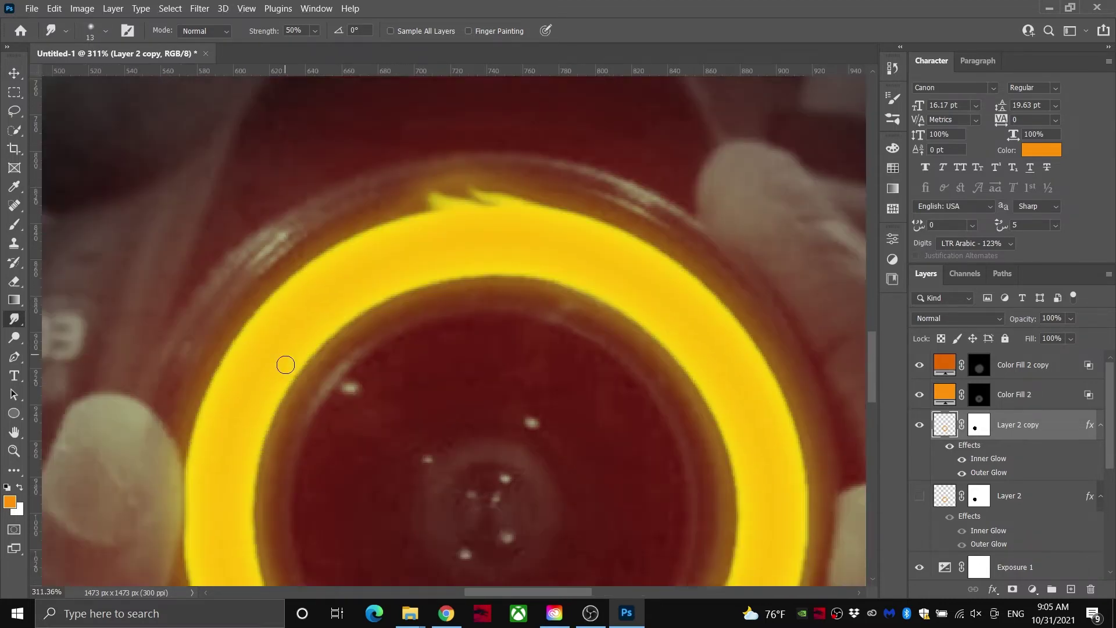
Step: Smudge flame-like tips along the ring's left inner and outer edges at 50% strength, reducing the brush from 13 to 7 px
{"action": "scroll", "coordinate": [286, 365], "scroll_direction": "down", "scroll_amount": 2}
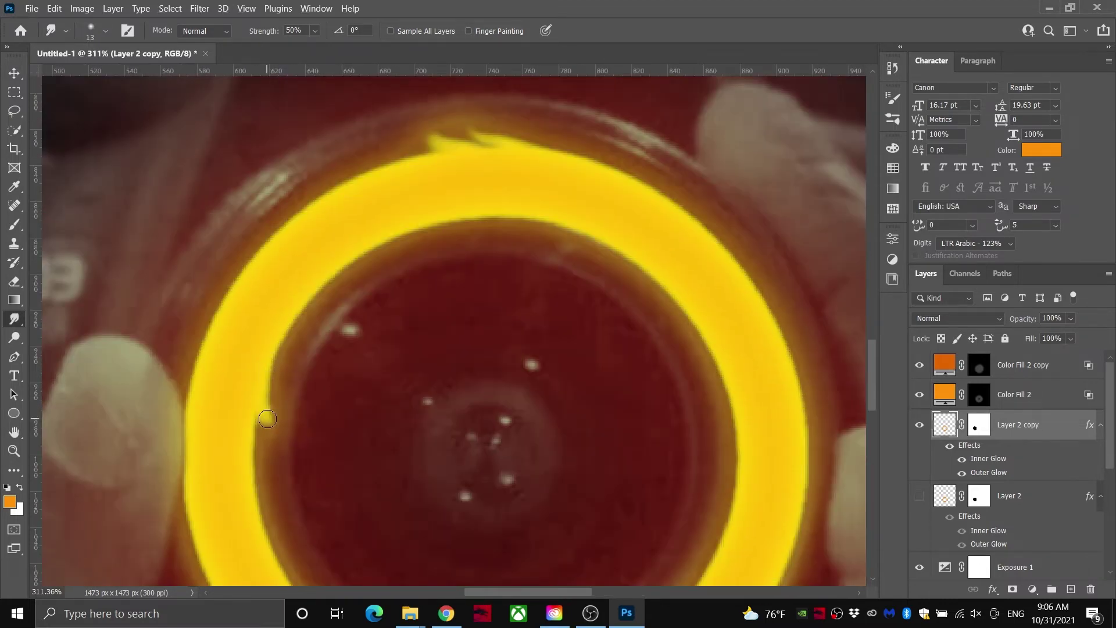
{"action": "scroll", "coordinate": [269, 413], "scroll_direction": "down", "scroll_amount": 3}
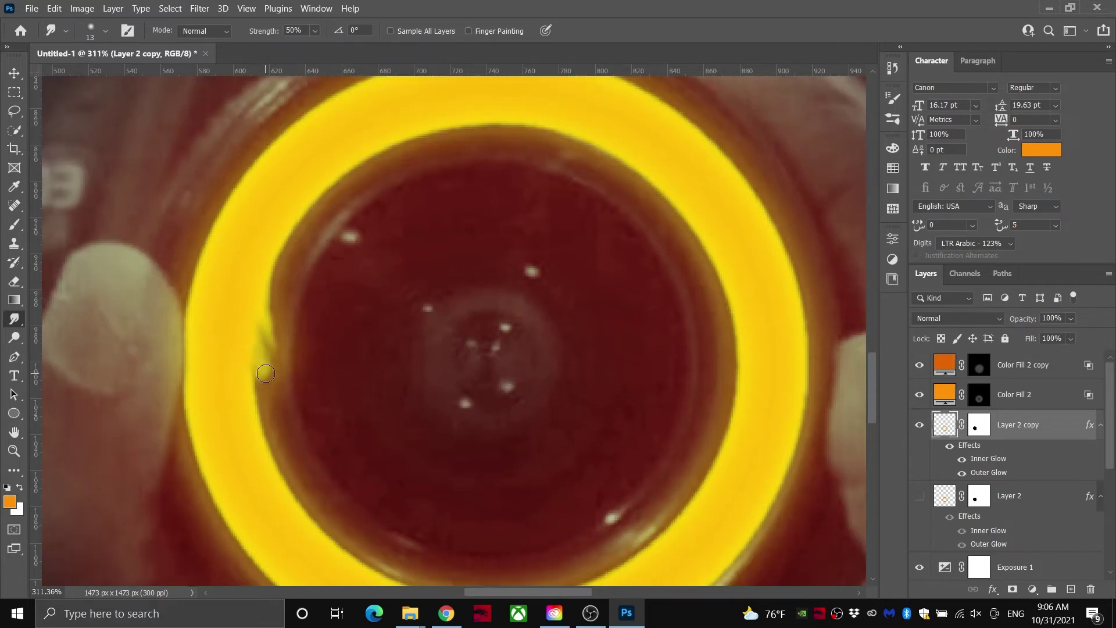
{"action": "key", "text": "bracketleft"}
{"action": "key", "text": "bracketleft"}
{"action": "key", "text": "bracketleft"}
{"action": "scroll", "coordinate": [265, 373], "scroll_direction": "up", "scroll_amount": 3}
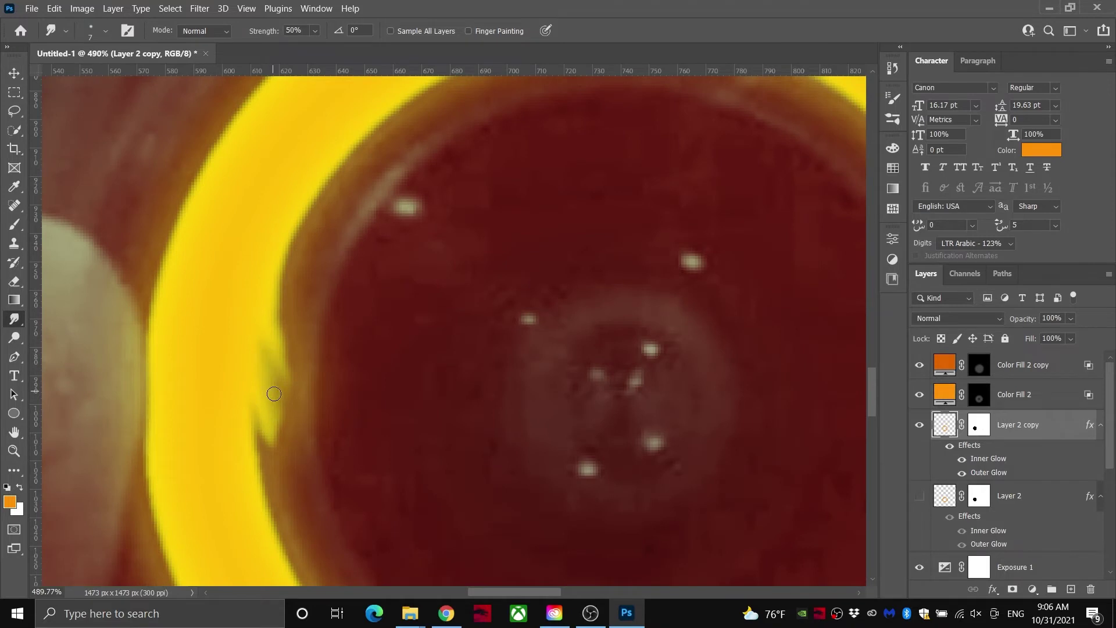
{"action": "scroll", "coordinate": [290, 416], "scroll_direction": "down", "scroll_amount": 3}
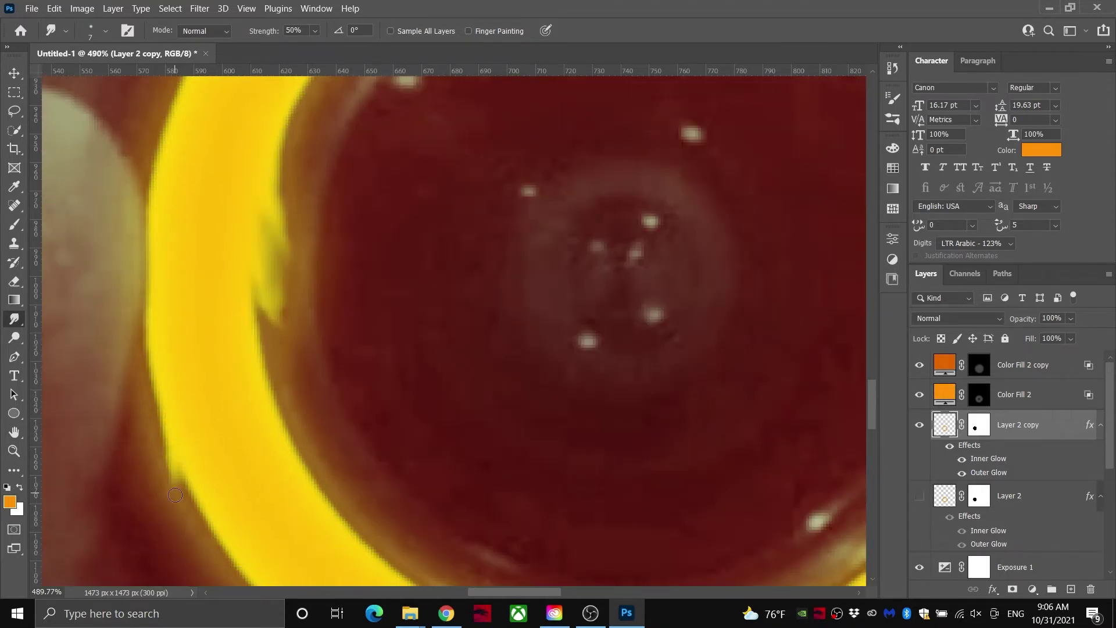
{"action": "scroll", "coordinate": [248, 332], "scroll_direction": "down", "scroll_amount": 5}
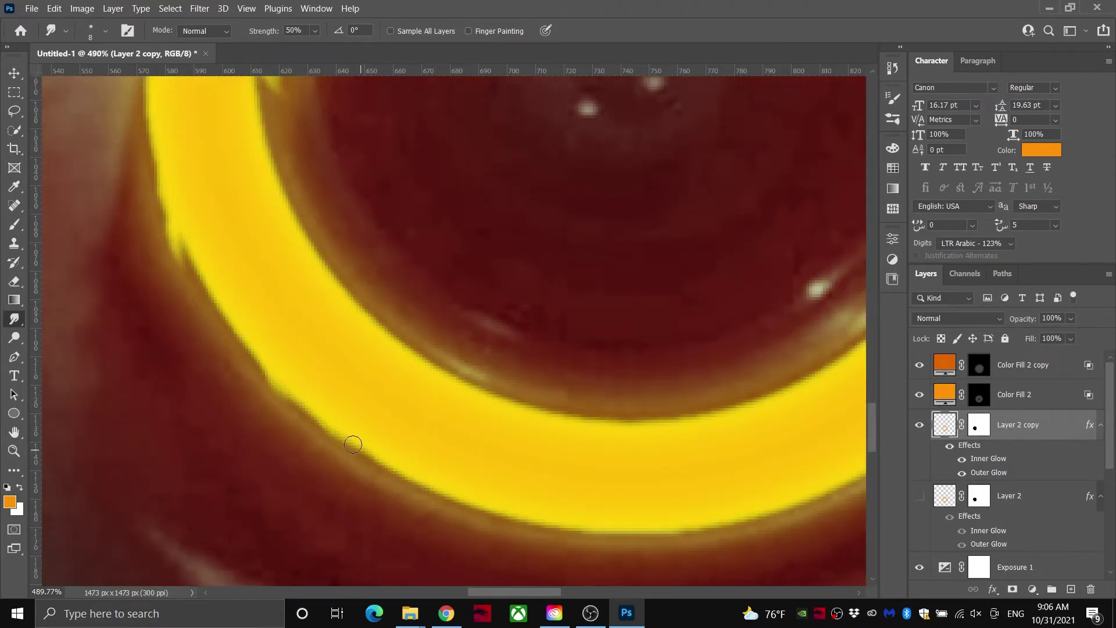
Step: Smudge flame tips outward along the ring's lower outer edge with a 10 px brush at 50% strength
{"action": "left_click_drag", "start_coordinate": [489, 425], "coordinate": [266, 380]}
{"action": "right_click", "coordinate": [232, 361], "text": "alt"}
{"action": "scroll", "coordinate": [551, 457], "scroll_direction": "down", "scroll_amount": 3}
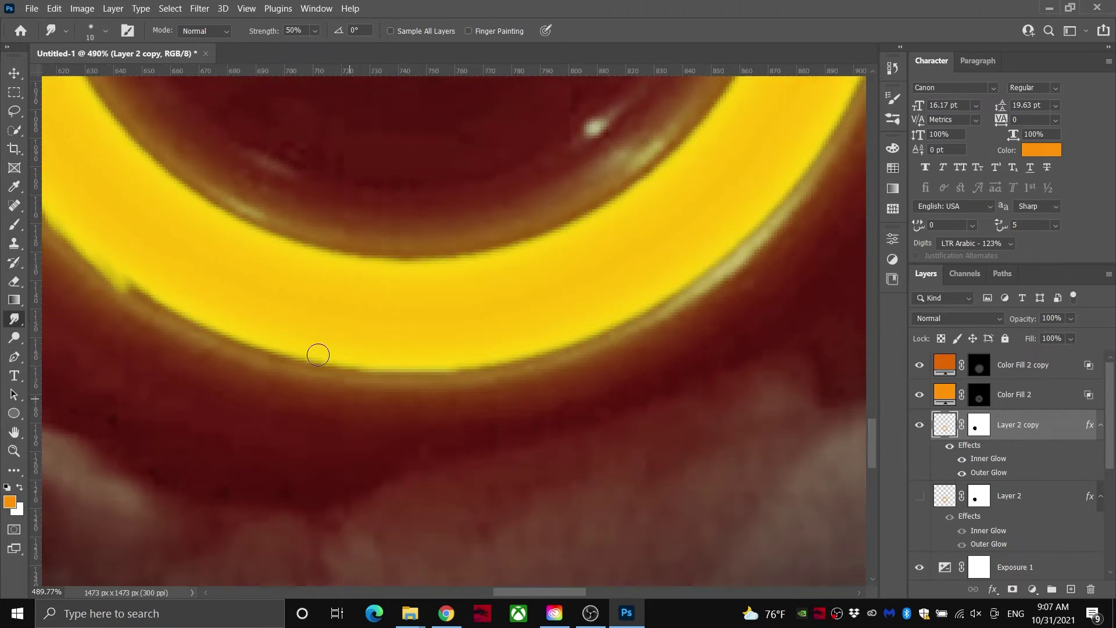
{"action": "mouse_move", "coordinate": [318, 354]}
{"action": "left_mouse_down"}
{"action": "mouse_move", "coordinate": [481, 397]}
{"action": "mouse_move", "coordinate": [453, 384]}
{"action": "mouse_move", "coordinate": [523, 424]}
{"action": "left_mouse_up"}
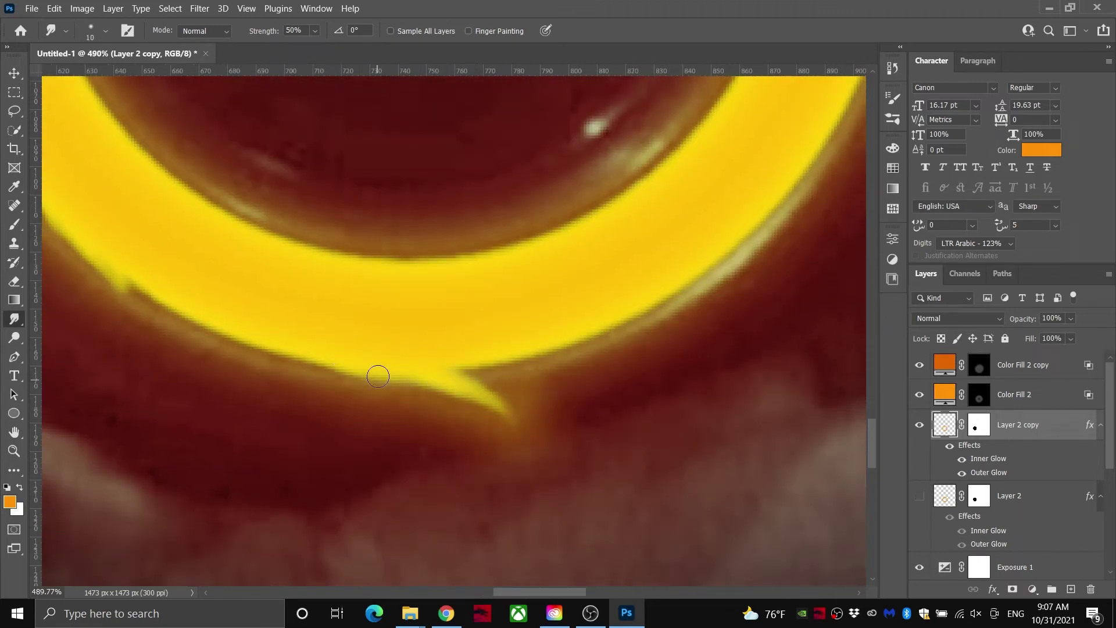
{"action": "left_click_drag", "start_coordinate": [567, 344], "coordinate": [605, 375]}
Step: Smudge flame tips inward along the ring's lower-right inner edge with the 10 px brush
{"action": "left_click_drag", "start_coordinate": [661, 236], "coordinate": [476, 448]}
{"action": "left_click_drag", "start_coordinate": [481, 407], "coordinate": [468, 340]}
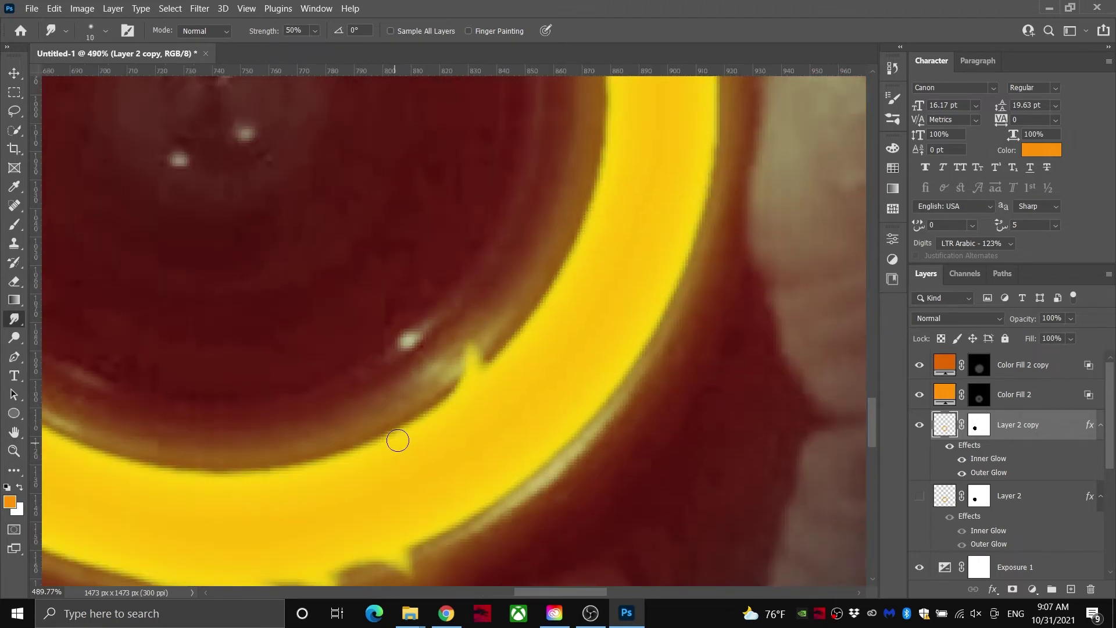
{"action": "left_click_drag", "start_coordinate": [396, 441], "coordinate": [474, 314]}
{"action": "mouse_move", "coordinate": [493, 356]}
{"action": "left_mouse_down"}
{"action": "mouse_move", "coordinate": [507, 300]}
{"action": "mouse_move", "coordinate": [451, 368]}
{"action": "left_mouse_up"}
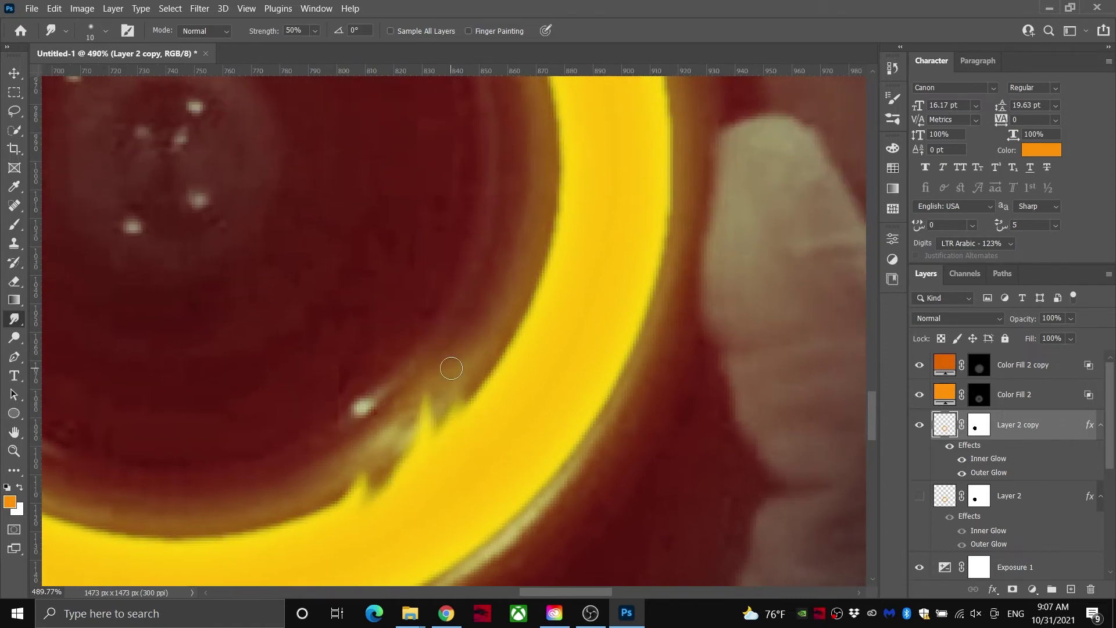
{"action": "scroll", "coordinate": [655, 344], "scroll_direction": "up", "scroll_amount": 5}
{"action": "scroll", "coordinate": [655, 344], "scroll_direction": "right", "scroll_amount": 2}
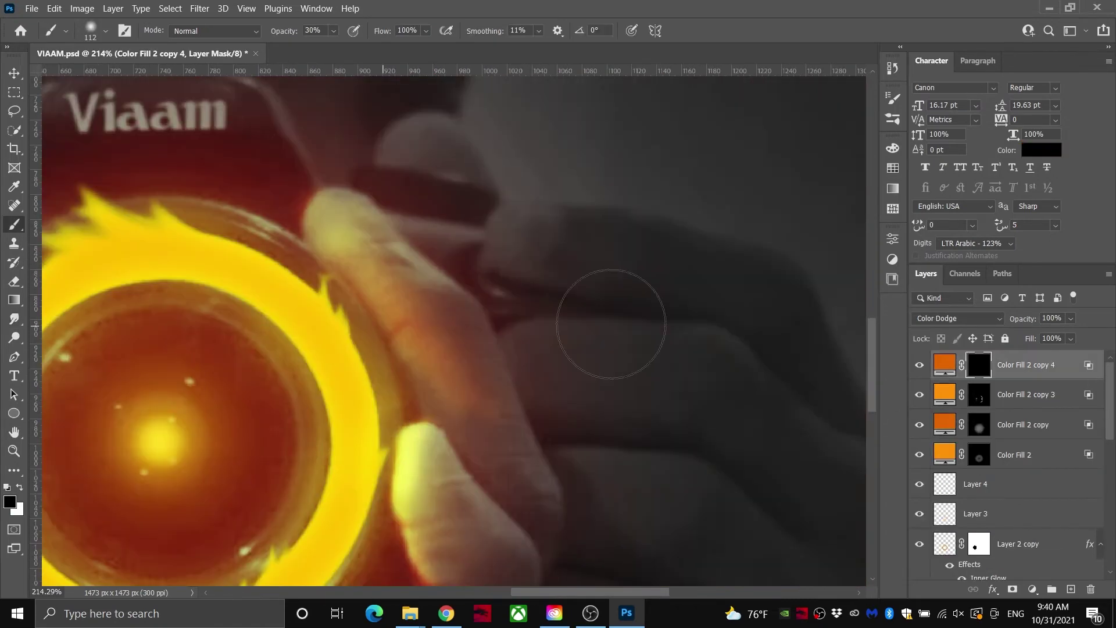
Step: Paint reddish glow onto the outer hand's fingers on the Color Fill 2 copy 4 mask at 30% brush opacity
{"action": "left_click_drag", "start_coordinate": [621, 383], "coordinate": [728, 411]}
{"action": "left_click_drag", "start_coordinate": [651, 465], "coordinate": [539, 366]}
{"action": "mouse_move", "coordinate": [539, 366]}
{"action": "left_mouse_down"}
{"action": "mouse_move", "coordinate": [498, 354]}
{"action": "mouse_move", "coordinate": [633, 430]}
{"action": "left_mouse_up"}
{"action": "mouse_move", "coordinate": [632, 412]}
{"action": "left_mouse_down"}
{"action": "mouse_move", "coordinate": [593, 444]}
{"action": "mouse_move", "coordinate": [572, 484]}
{"action": "left_mouse_up"}
{"action": "left_click_drag", "start_coordinate": [575, 517], "coordinate": [590, 550]}
{"action": "left_click_drag", "start_coordinate": [436, 215], "coordinate": [617, 290]}
Step: Paint the orange glow along the thumb beside the lens with a 70 px brush and trim its edge with black
{"action": "mouse_move", "coordinate": [174, 86]}
{"action": "left_mouse_down"}
{"action": "mouse_move", "coordinate": [531, 157]}
{"action": "mouse_move", "coordinate": [522, 147]}
{"action": "left_mouse_up"}
{"action": "key", "text": "bracketleft"}
{"action": "key", "text": "bracketleft"}
{"action": "key", "text": "bracketleft"}
{"action": "left_click_drag", "start_coordinate": [594, 235], "coordinate": [436, 229]}
{"action": "left_click_drag", "start_coordinate": [258, 493], "coordinate": [415, 298]}
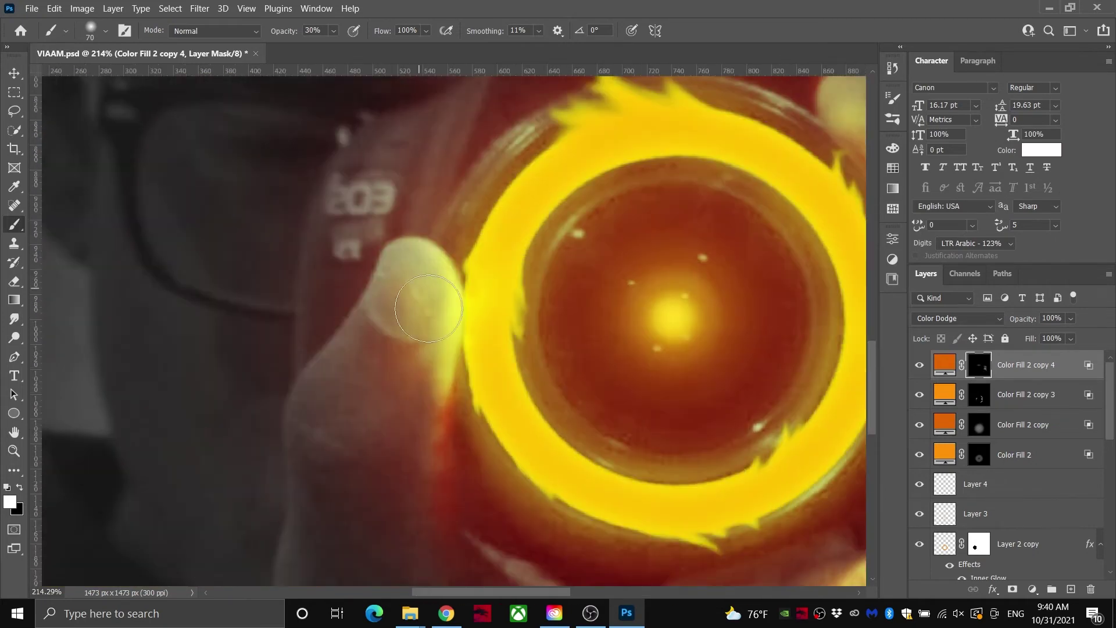
{"action": "left_click_drag", "start_coordinate": [402, 419], "coordinate": [379, 290]}
{"action": "left_click_drag", "start_coordinate": [378, 289], "coordinate": [364, 356]}
{"action": "key", "text": "x"}
{"action": "left_click_drag", "start_coordinate": [342, 273], "coordinate": [376, 259]}
Step: Reshape the red glow on the outer hand's middle finger with a 104 px brush, alternating black and white on the mask
{"action": "mouse_move", "coordinate": [591, 488]}
{"action": "left_mouse_down"}
{"action": "mouse_move", "coordinate": [102, 329]}
{"action": "mouse_move", "coordinate": [153, 407]}
{"action": "left_mouse_up"}
{"action": "left_click_drag", "start_coordinate": [479, 227], "coordinate": [347, 476]}
{"action": "key", "text": "bracketright"}
{"action": "key", "text": "bracketright"}
{"action": "key", "text": "bracketright"}
{"action": "left_click_drag", "start_coordinate": [665, 328], "coordinate": [564, 271]}
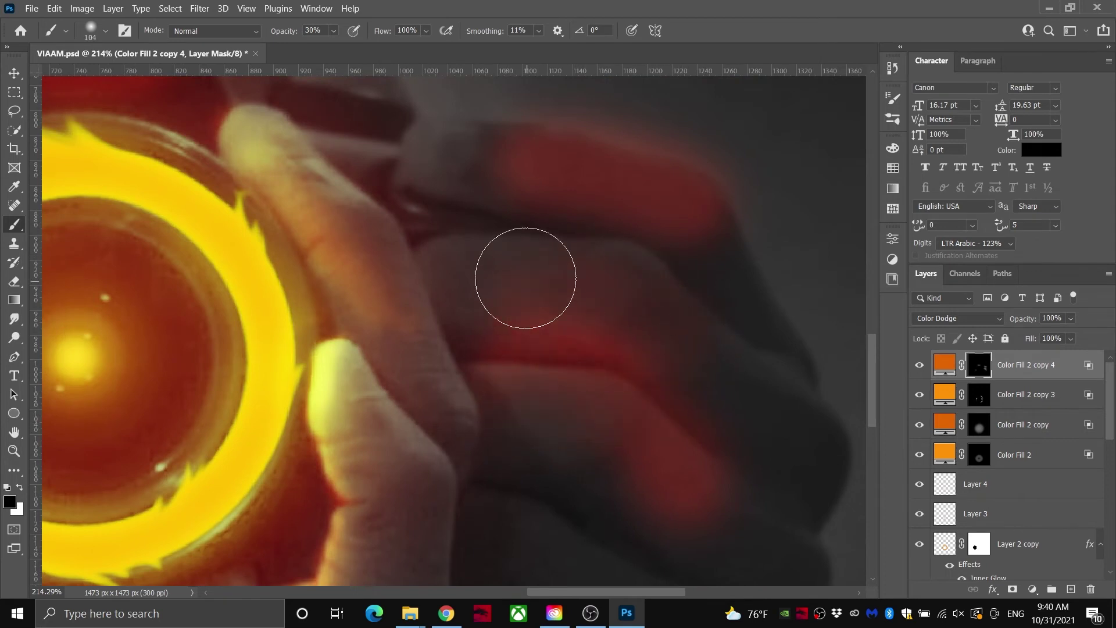
{"action": "key", "text": "x"}
{"action": "left_click_drag", "start_coordinate": [516, 315], "coordinate": [488, 296]}
{"action": "key", "text": "x"}
{"action": "left_click_drag", "start_coordinate": [665, 364], "coordinate": [613, 290]}
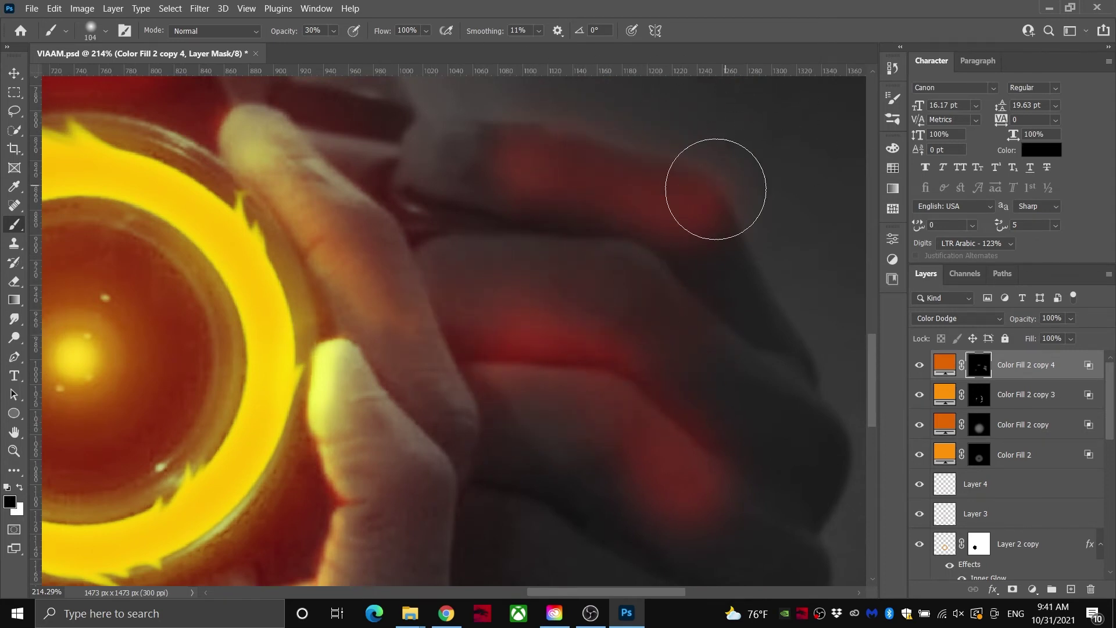
Step: Fade the far end of the uppermost finger's red glow with black and strengthen its near end with white
{"action": "left_click_drag", "start_coordinate": [716, 189], "coordinate": [635, 257]}
{"action": "key", "text": "x"}
{"action": "left_click_drag", "start_coordinate": [487, 158], "coordinate": [521, 169]}
{"action": "key", "text": "x"}
{"action": "scroll", "coordinate": [541, 137], "scroll_direction": "up", "scroll_amount": 2}
{"action": "key", "text": "x"}
{"action": "left_click_drag", "start_coordinate": [558, 219], "coordinate": [507, 221]}
{"action": "key", "text": "x"}
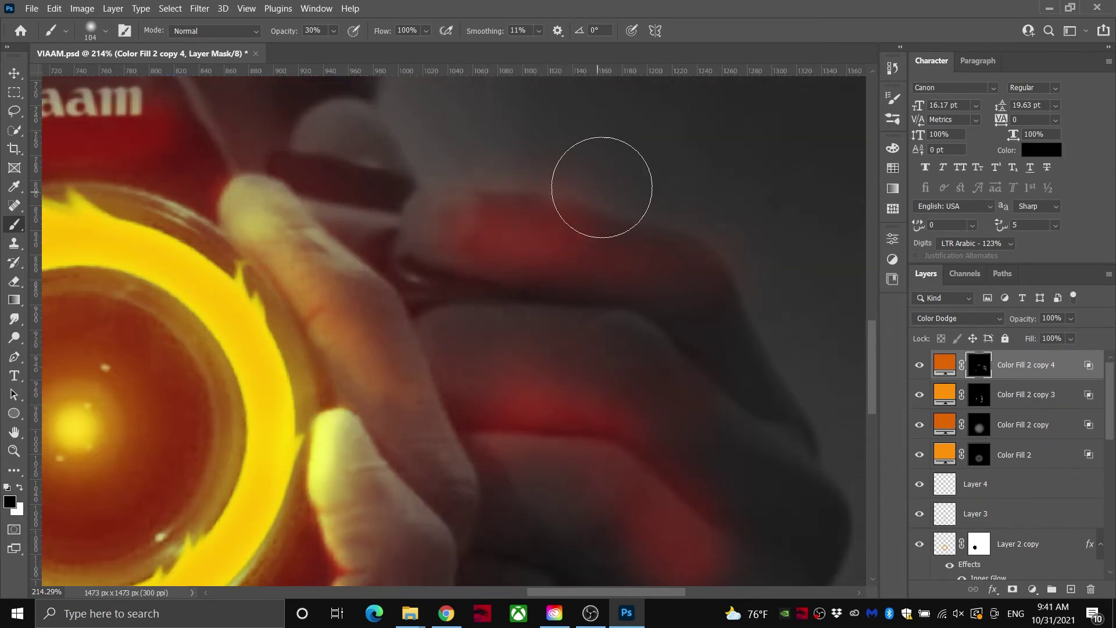
Step: Fade the red glow on the outer hand's lower finger by painting black on the mask
{"action": "scroll", "coordinate": [670, 441], "scroll_direction": "down", "scroll_amount": 4}
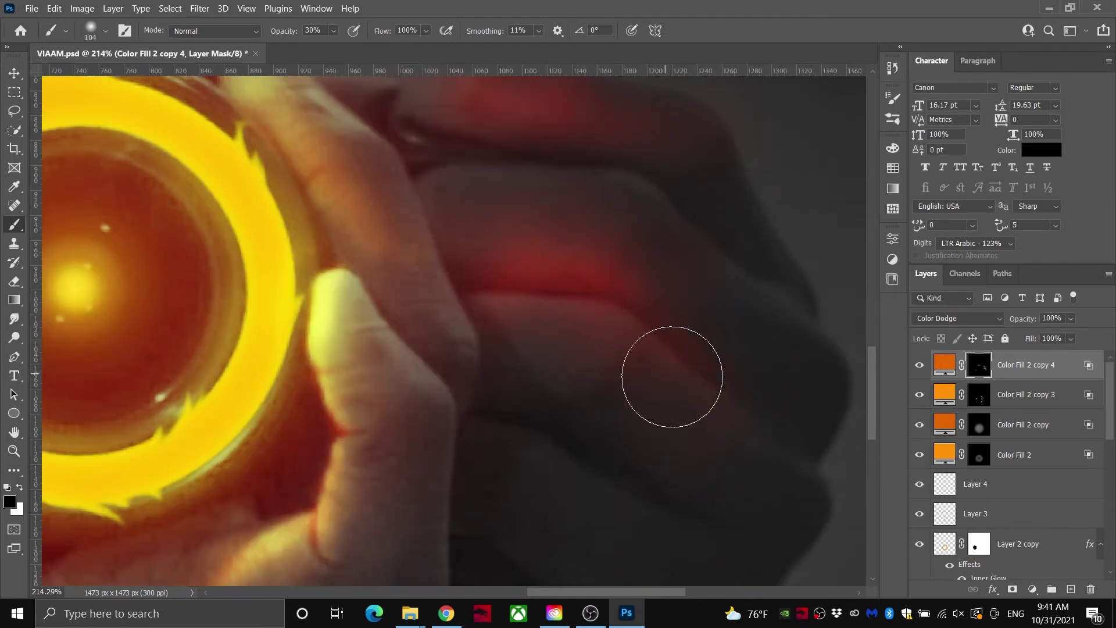
{"action": "scroll", "coordinate": [588, 302], "scroll_direction": "down", "scroll_amount": 8}
{"action": "scroll", "coordinate": [537, 268], "scroll_direction": "up", "scroll_amount": 5}
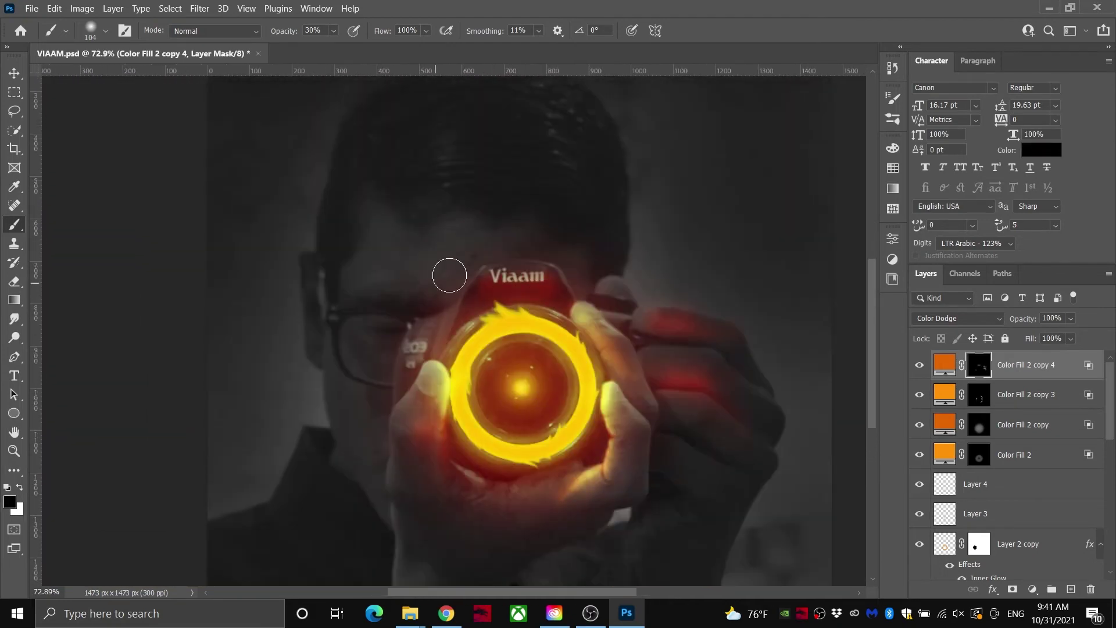
Step: Strengthen the yellow glow on the thumb beside the lens on the Color Fill 2 copy 3 mask with a 119 px brush
{"action": "left_click", "coordinate": [979, 396]}
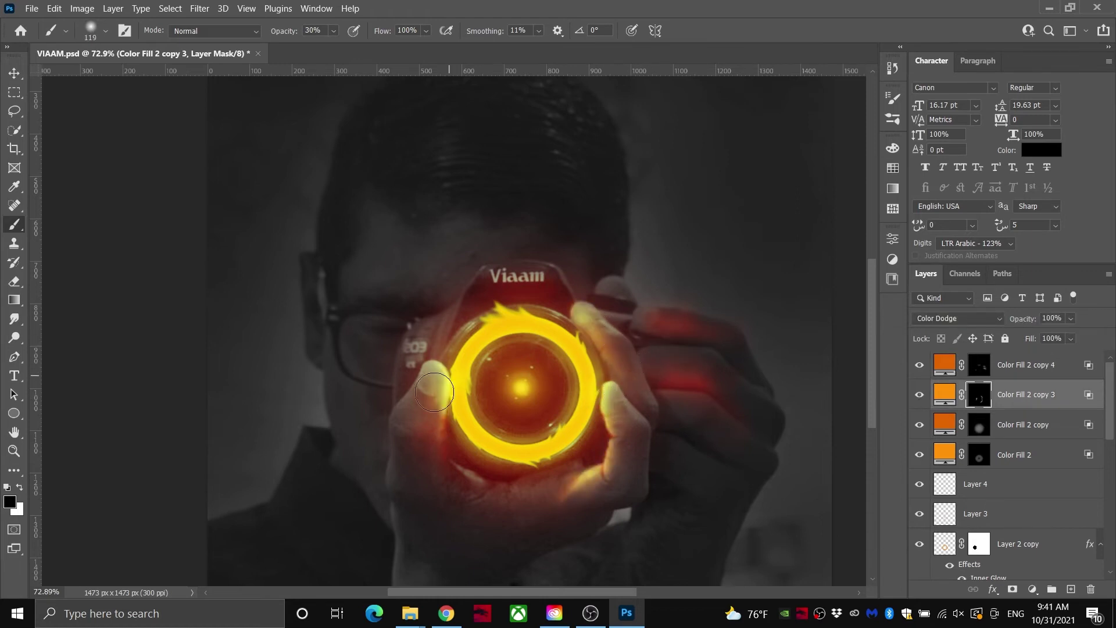
{"action": "scroll", "coordinate": [494, 340], "scroll_direction": "down", "scroll_amount": 3}
{"action": "scroll", "coordinate": [526, 309], "scroll_direction": "up", "scroll_amount": 3}
{"action": "scroll", "coordinate": [488, 291], "scroll_direction": "down", "scroll_amount": 1}
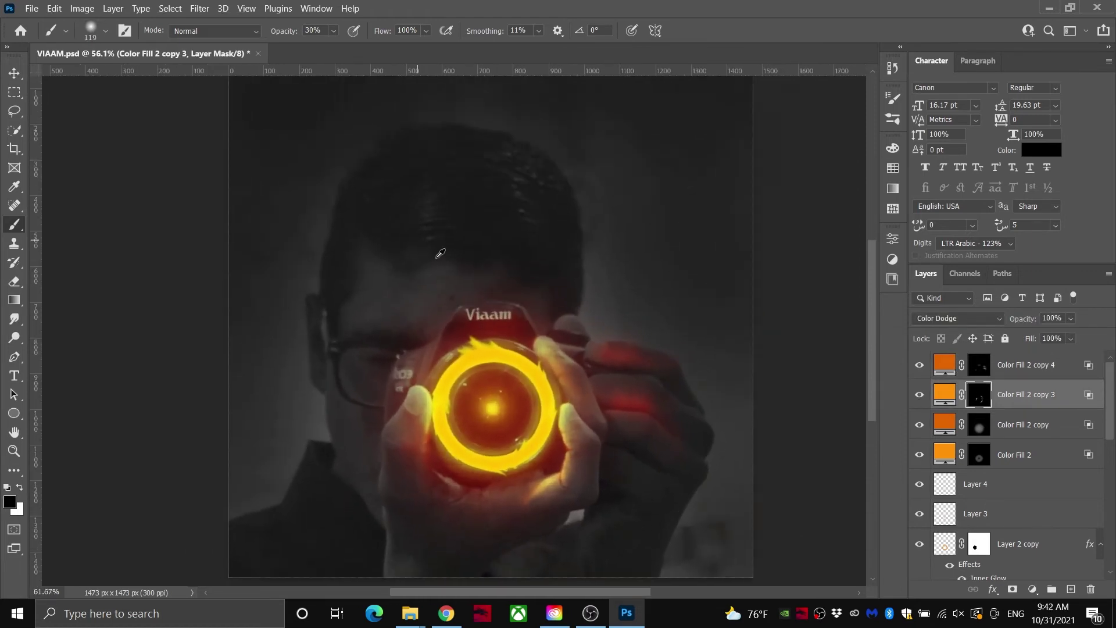
Step: Paint a broad red glow across the forehead along the hairline on the Color Fill 2 copy 4 mask
{"action": "scroll", "coordinate": [441, 254], "scroll_direction": "up", "scroll_amount": 3}
{"action": "left_click", "coordinate": [1023, 373]}
{"action": "left_click_drag", "start_coordinate": [540, 260], "coordinate": [401, 232]}
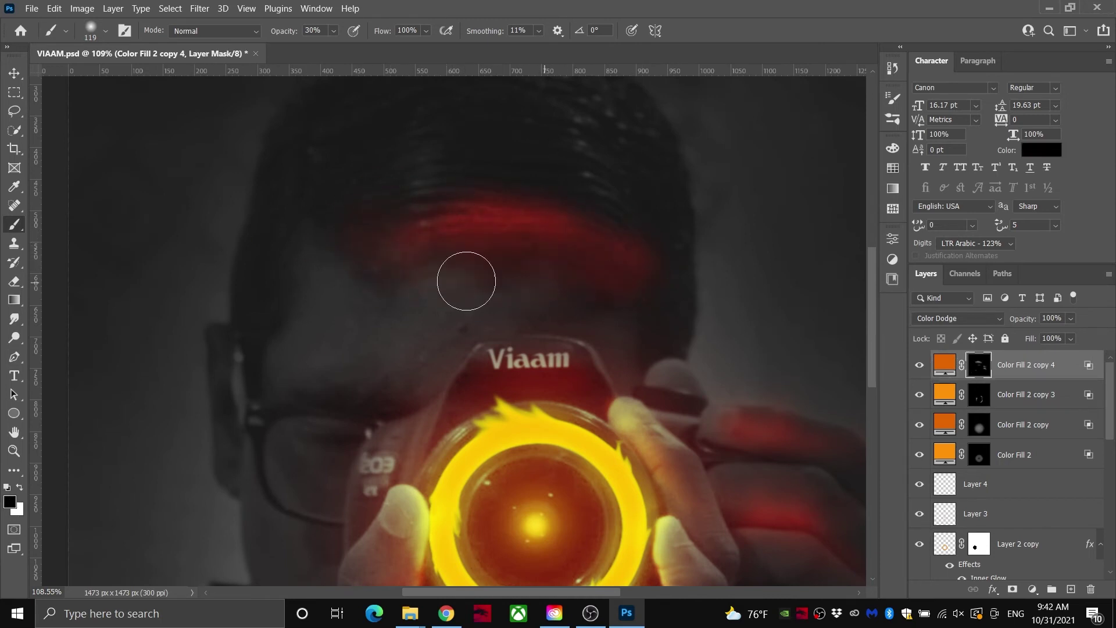
Step: Blend the forehead's red glow into the skin and hairline with the 119 px brush, alternating black and white on the mask
{"action": "left_click_drag", "start_coordinate": [466, 280], "coordinate": [606, 281]}
{"action": "left_click_drag", "start_coordinate": [606, 280], "coordinate": [382, 260]}
{"action": "key", "text": "x"}
{"action": "left_click_drag", "start_coordinate": [443, 174], "coordinate": [538, 239]}
{"action": "key", "text": "x"}
{"action": "left_click_drag", "start_coordinate": [502, 285], "coordinate": [641, 218]}
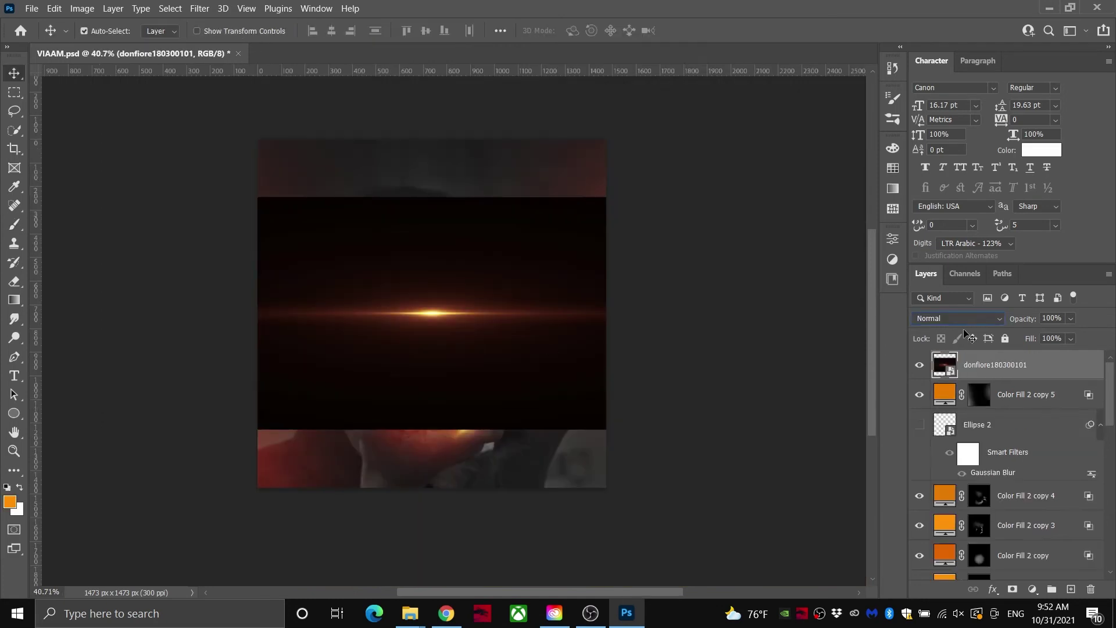
Step: Set the donfiore180300101 flare layer's blend mode to Linear Dodge (Add), then shrink it and place its streak across the camera's Viaam lettering
{"action": "left_click", "coordinate": [957, 318]}
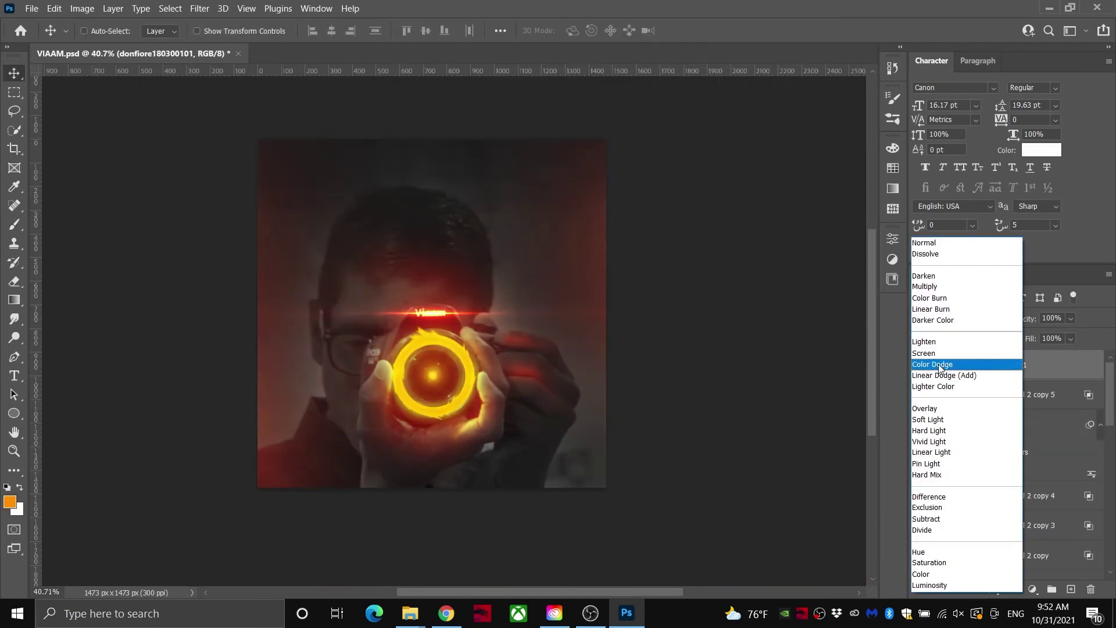
{"action": "left_click", "coordinate": [954, 363]}
{"action": "key", "text": "ctrl+t"}
{"action": "left_click_drag", "start_coordinate": [607, 313], "coordinate": [578, 313]}
{"action": "left_click_drag", "start_coordinate": [582, 198], "coordinate": [538, 229]}
{"action": "left_click_drag", "start_coordinate": [436, 230], "coordinate": [439, 213]}
{"action": "key", "text": "Return"}
{"action": "key", "text": "ctrl+0"}
Step: Add a layer mask to the flare and paint out its visible rectangular edges with a soft 693 px brush in black
{"action": "left_click", "coordinate": [1013, 589]}
{"action": "key", "text": "b"}
{"action": "key", "text": "d"}
{"action": "key", "text": "x"}
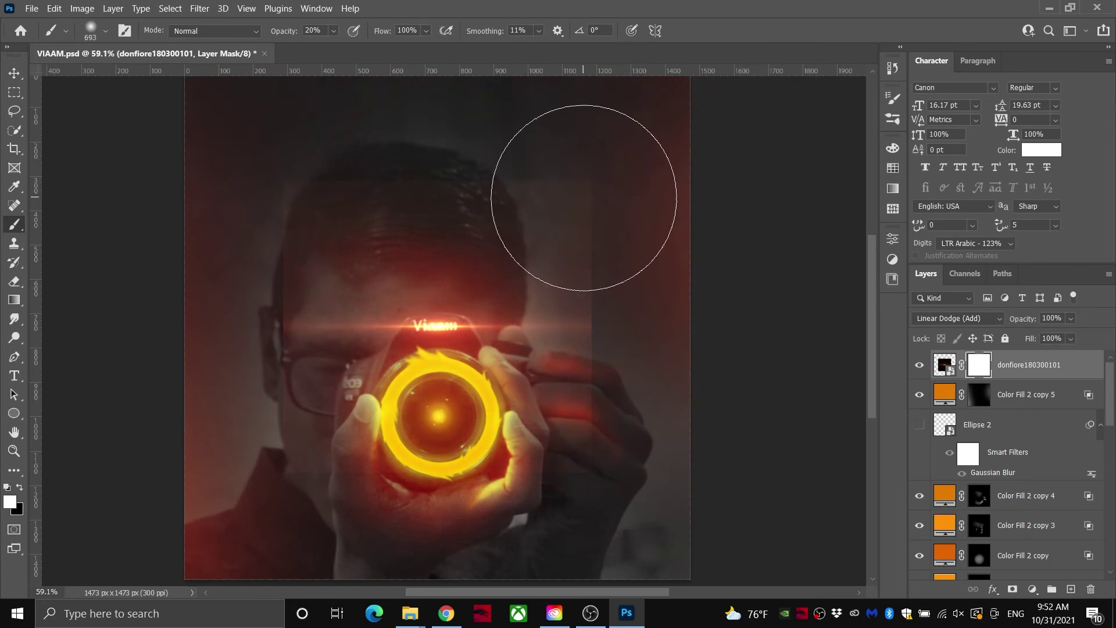
{"action": "mouse_move", "coordinate": [597, 227]}
{"action": "left_mouse_down"}
{"action": "mouse_move", "coordinate": [623, 295]}
{"action": "mouse_move", "coordinate": [204, 237]}
{"action": "mouse_move", "coordinate": [392, 553]}
{"action": "left_mouse_up"}
Step: View the flare's layer mask on its own and paint its remaining light outer areas black at 50% opacity
{"action": "key", "text": "v"}
{"action": "left_click", "coordinate": [986, 370], "text": "alt"}
{"action": "key", "text": "b"}
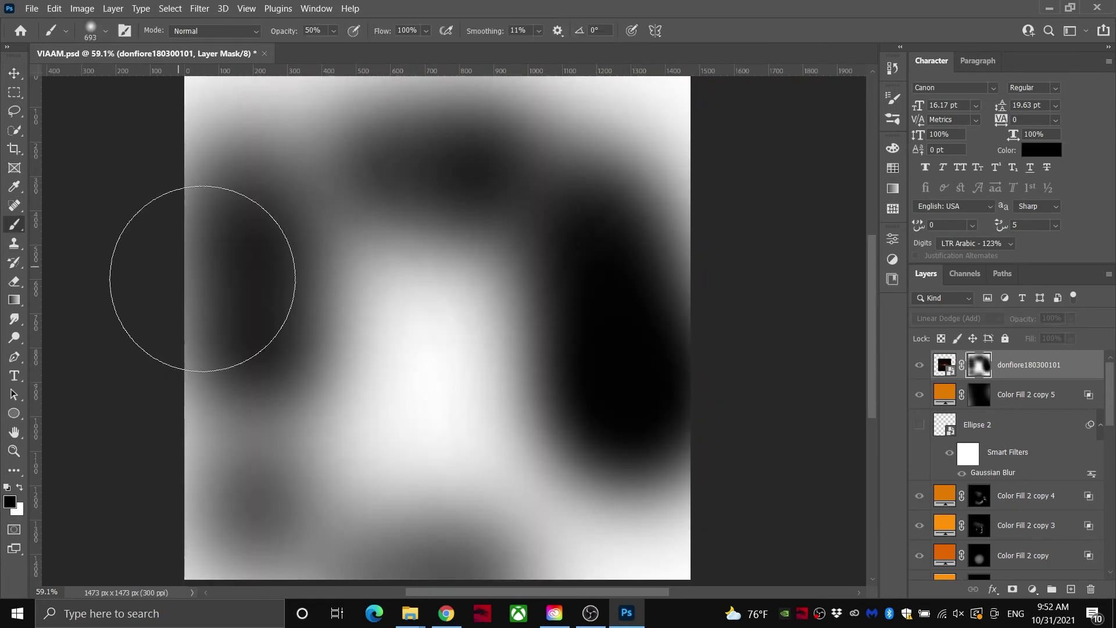
{"action": "mouse_move", "coordinate": [237, 274]}
{"action": "left_mouse_down"}
{"action": "mouse_move", "coordinate": [560, 523]}
{"action": "mouse_move", "coordinate": [610, 520]}
{"action": "left_mouse_up"}
Step: Move the flare from the lettering onto the lens ring and place a duplicate of it at the ring's lower edge
{"action": "key", "text": "v"}
{"action": "left_click", "coordinate": [945, 364]}
{"action": "left_click_drag", "start_coordinate": [366, 325], "coordinate": [422, 400]}
{"action": "left_click_drag", "start_coordinate": [552, 409], "coordinate": [427, 463]}
Step: Stretch the duplicate flare to about 184% width and align its streak with the lower edge of the lens ring
{"action": "key", "text": "ctrl+t"}
{"action": "left_click_drag", "start_coordinate": [561, 447], "coordinate": [708, 447]}
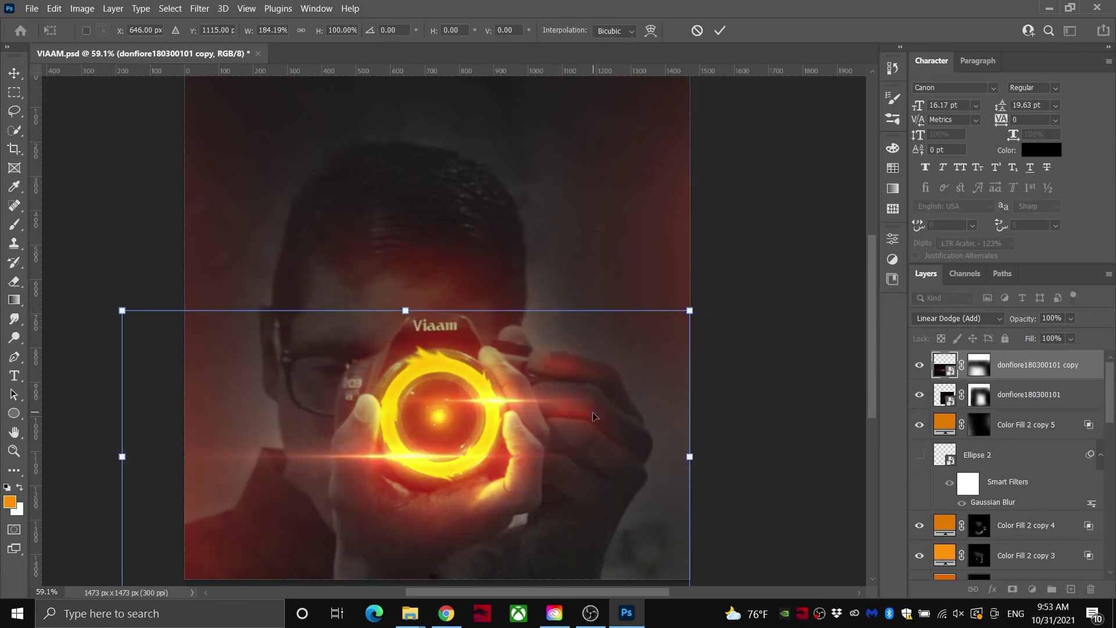
{"action": "key", "text": "Return"}
{"action": "left_click_drag", "start_coordinate": [444, 466], "coordinate": [443, 472]}
Step: Narrow the original donfiore180300101 flare and position its streak across the upper edge of the lens ring
{"action": "left_click", "coordinate": [998, 395]}
{"action": "key", "text": "ctrl+t"}
{"action": "left_click_drag", "start_coordinate": [729, 400], "coordinate": [571, 400]}
{"action": "left_click_drag", "start_coordinate": [500, 402], "coordinate": [463, 370]}
{"action": "key", "text": "Return"}
{"action": "left_click_drag", "start_coordinate": [480, 438], "coordinate": [514, 342]}
{"action": "left_click", "coordinate": [544, 429], "text": "ctrl"}
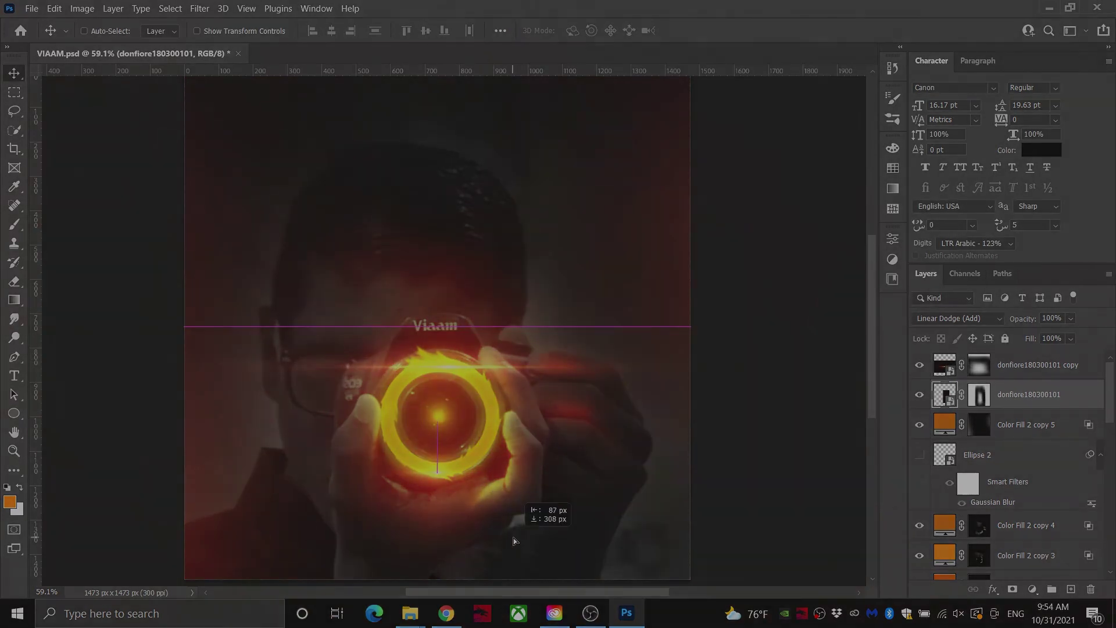